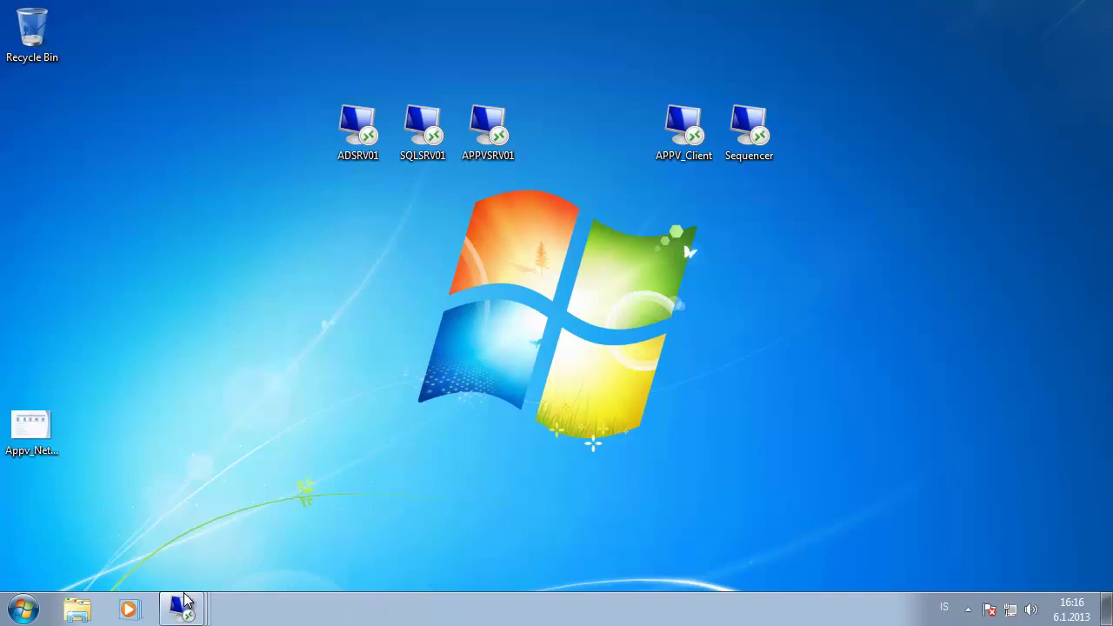
- Switch to the SQLSRV01 remote session and launch appv_server_setup from the App-V 5.0 Server Install folder
mouse_move(182, 600)
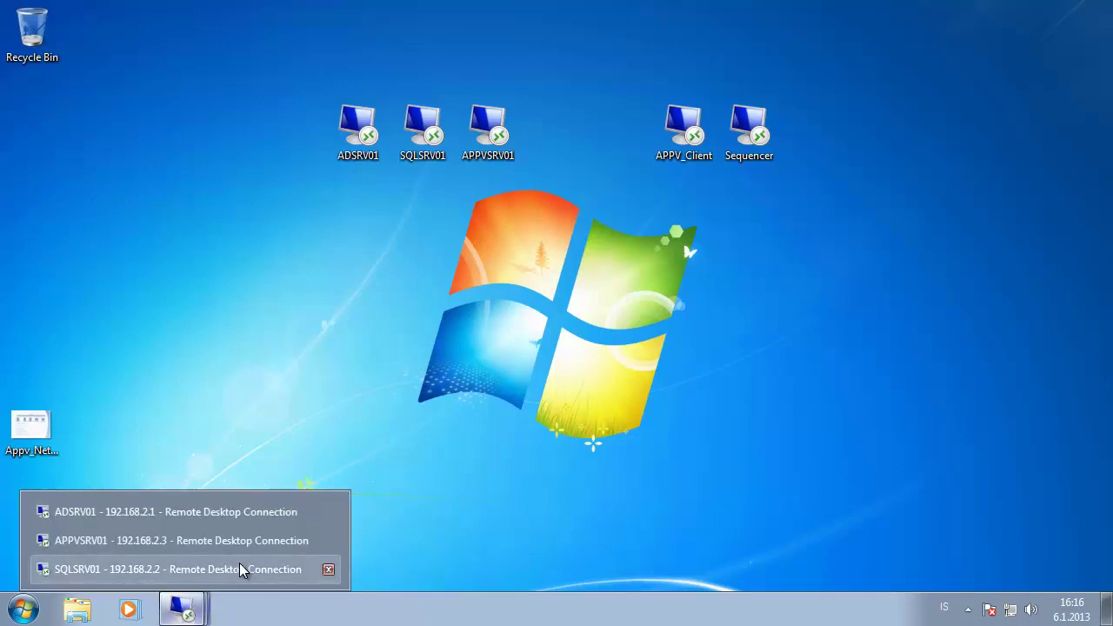
left_click(242, 570)
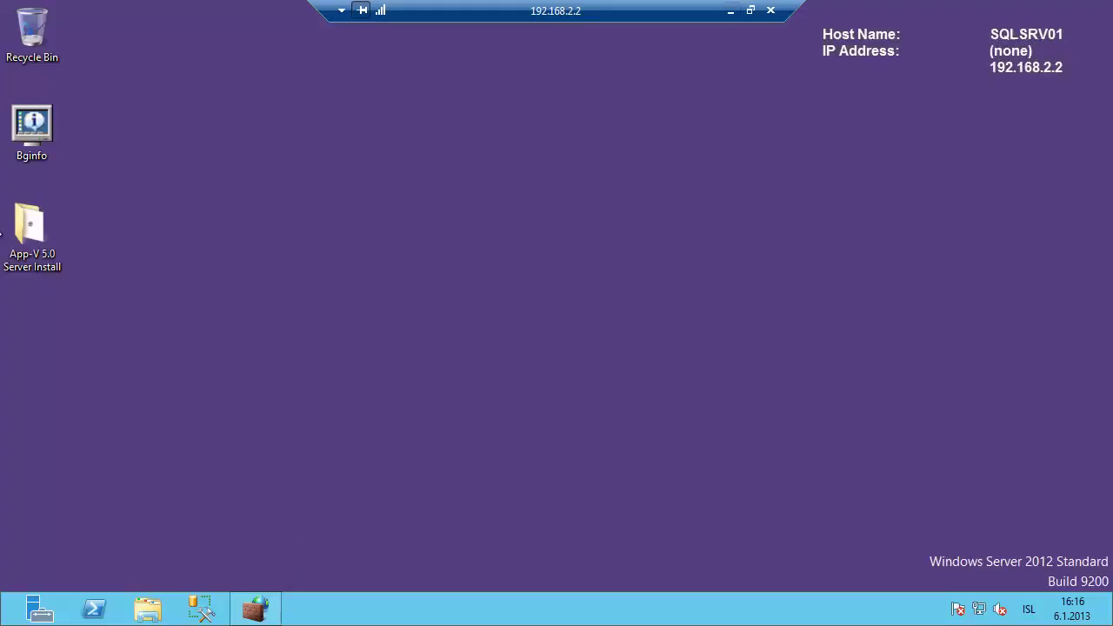
double_click(54, 232)
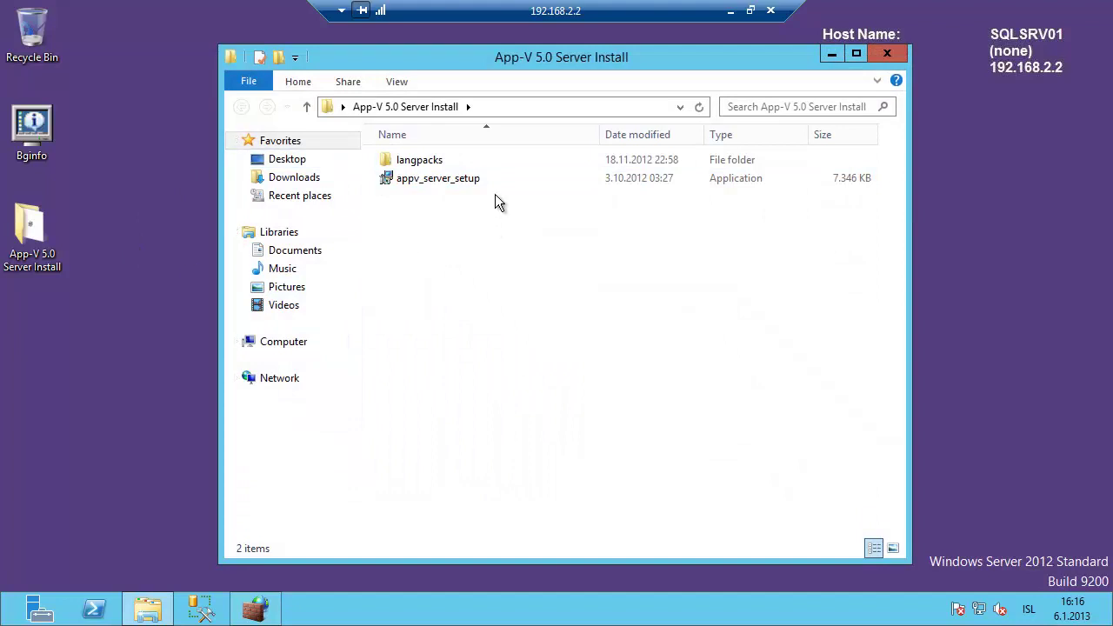
left_click(461, 180)
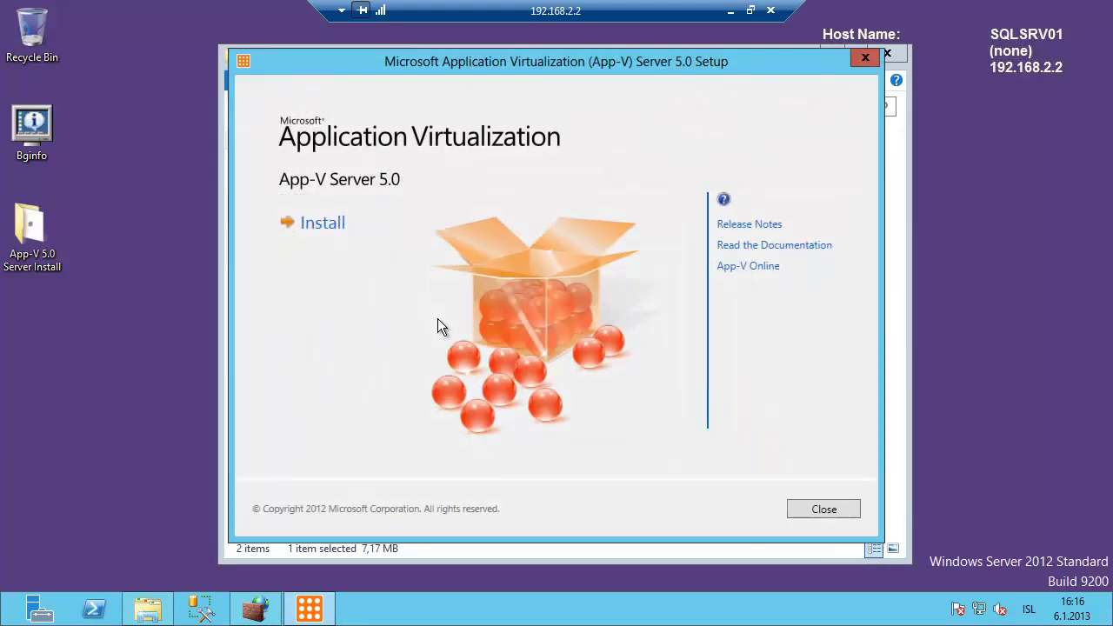
left_click(318, 224)
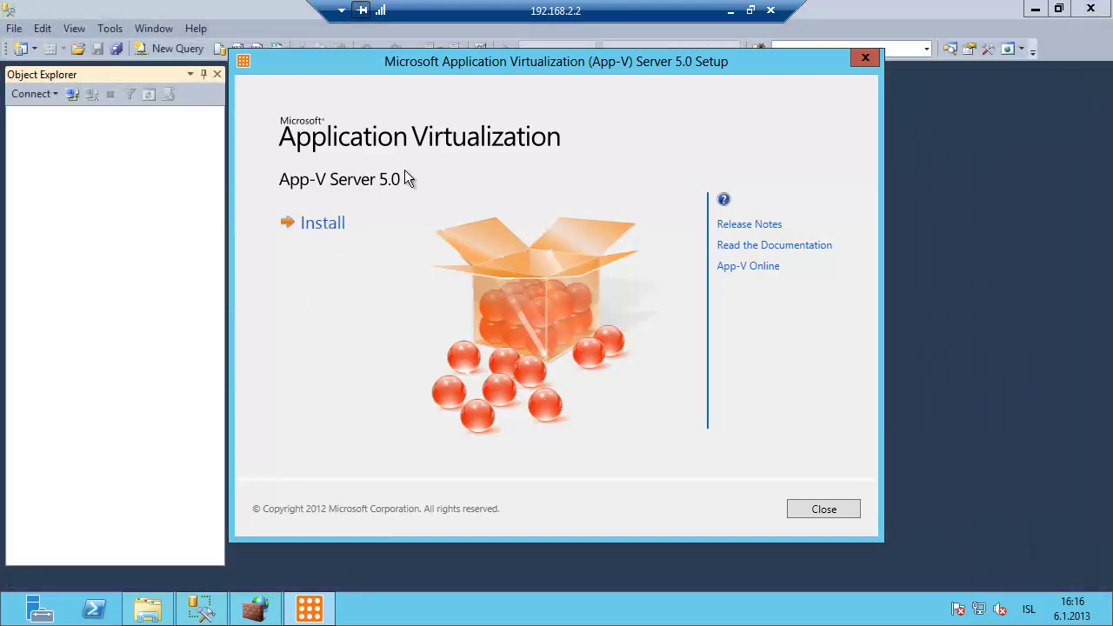
- In SQL Server Management Studio, connect to SQLSRV01 with Windows Authentication and list its databases
left_click(934, 13)
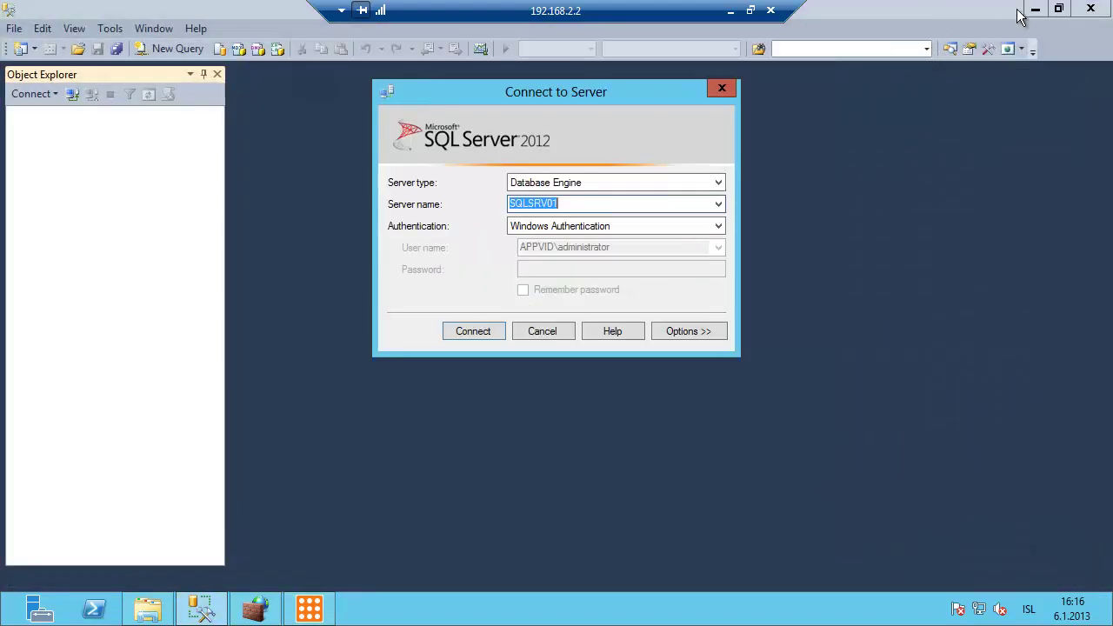
left_click(474, 338)
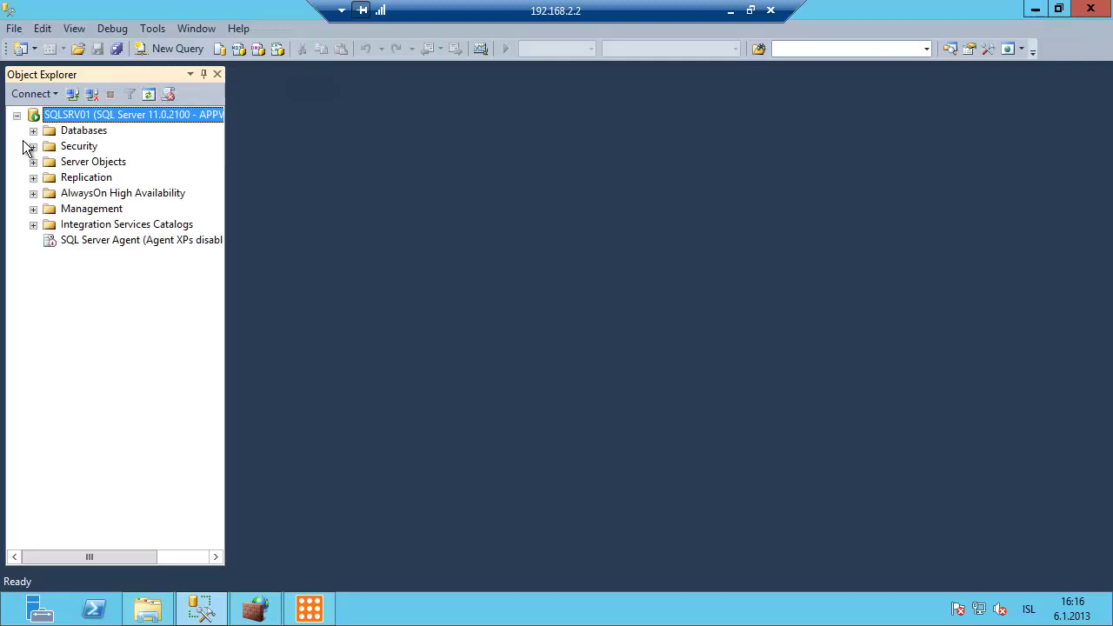
left_click(33, 131)
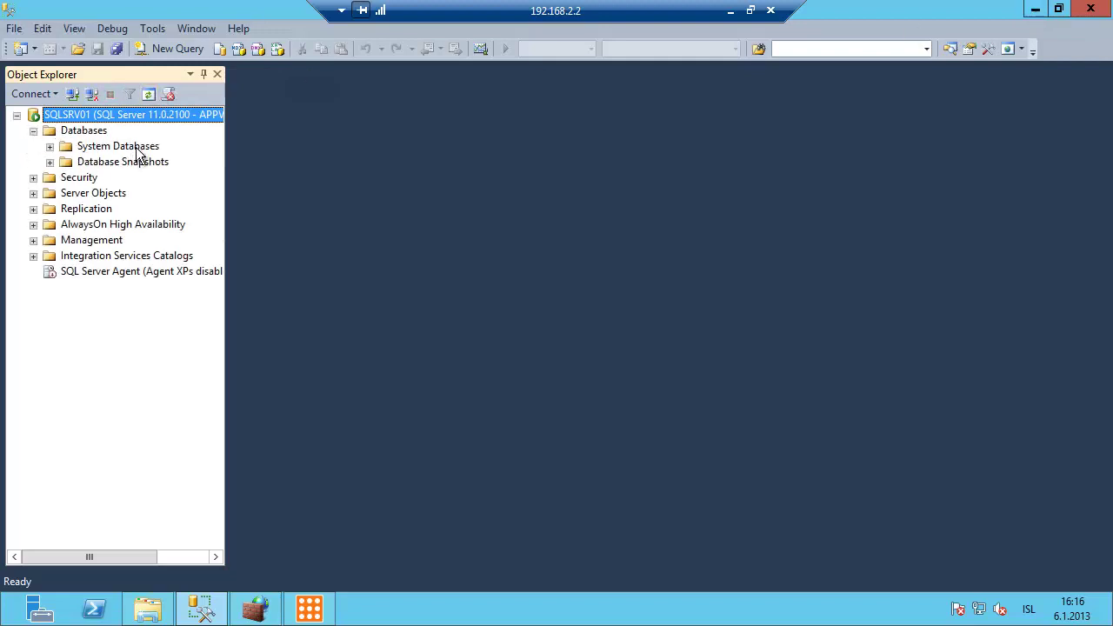
left_click(1034, 8)
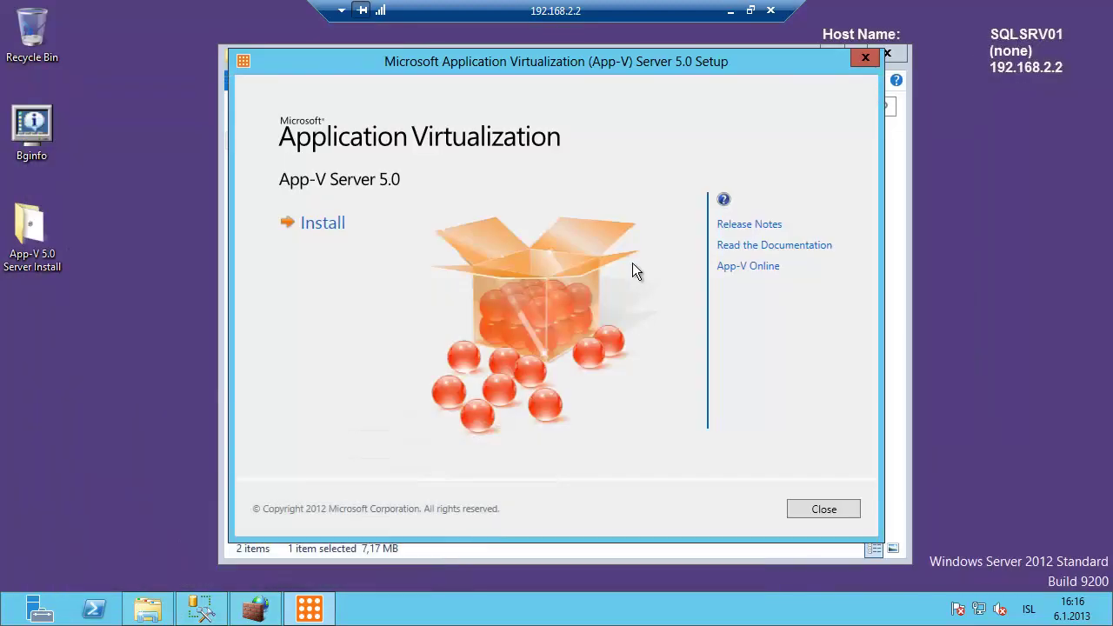
- Start the App-V Server 5.0 installation, accepting the license terms and opting to use Microsoft Update when checking for updates
left_click(373, 62)
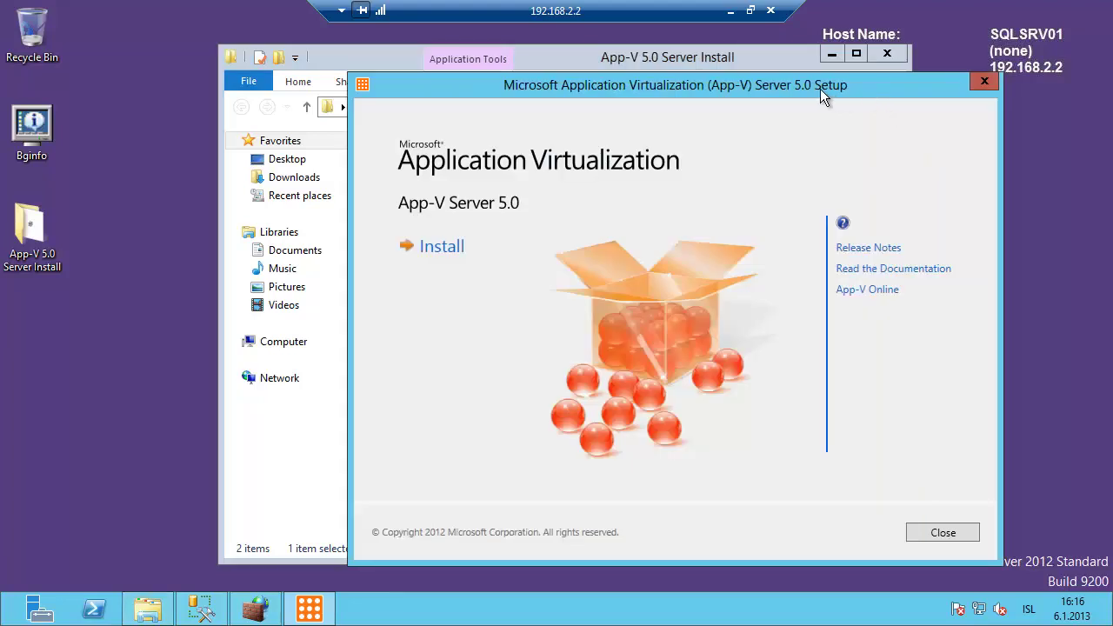
left_click_drag(820, 89, 747, 82)
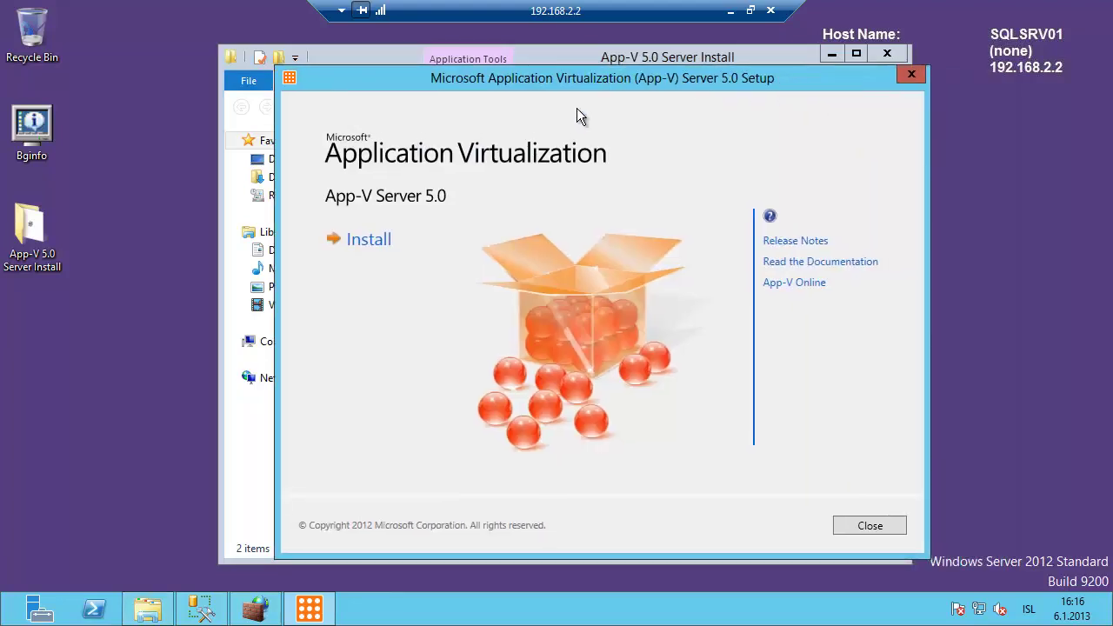
left_click(373, 244)
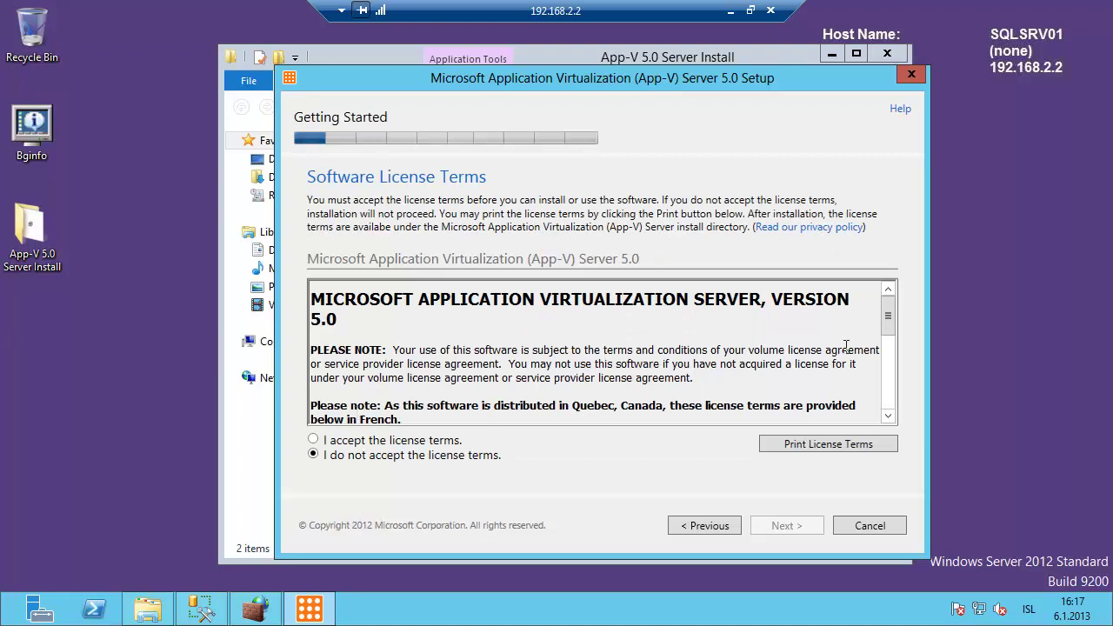
left_click_drag(887, 308, 878, 402)
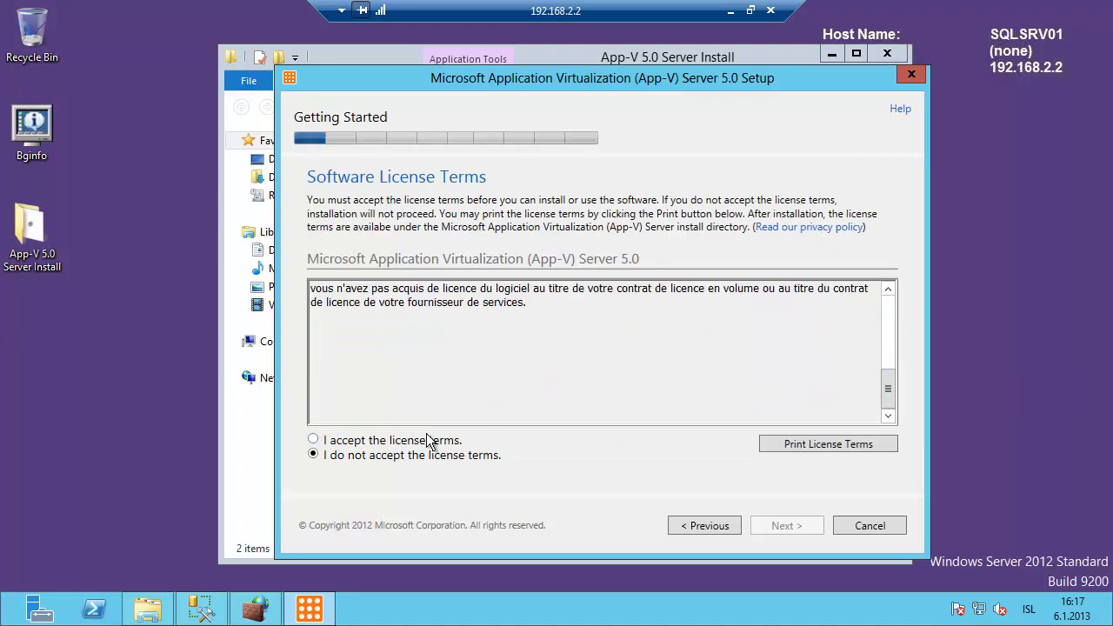
left_click(329, 442)
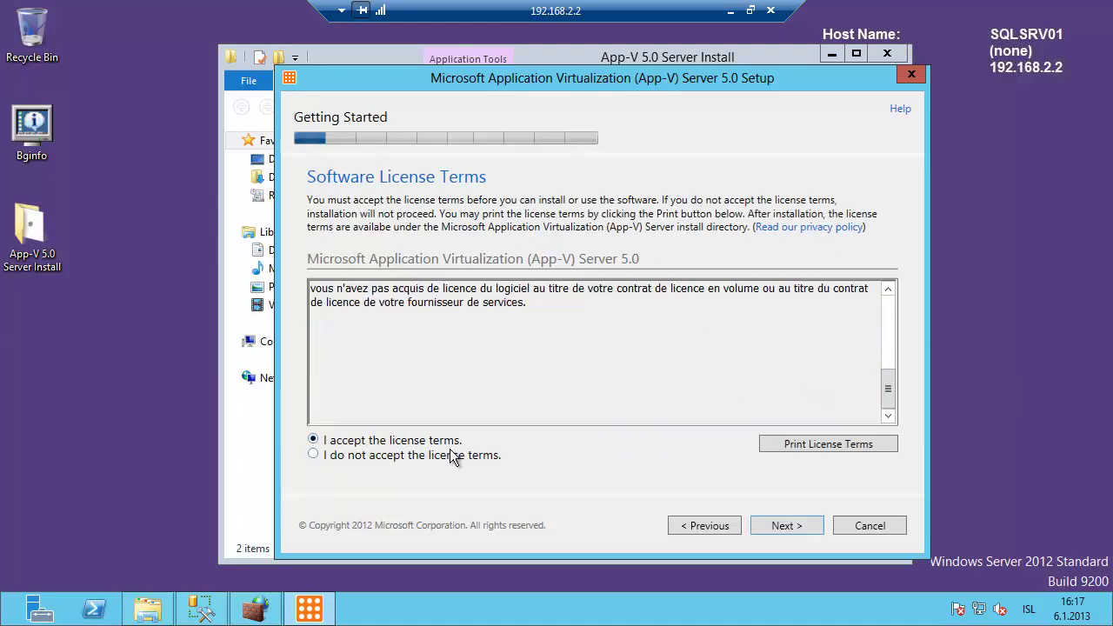
left_click(785, 525)
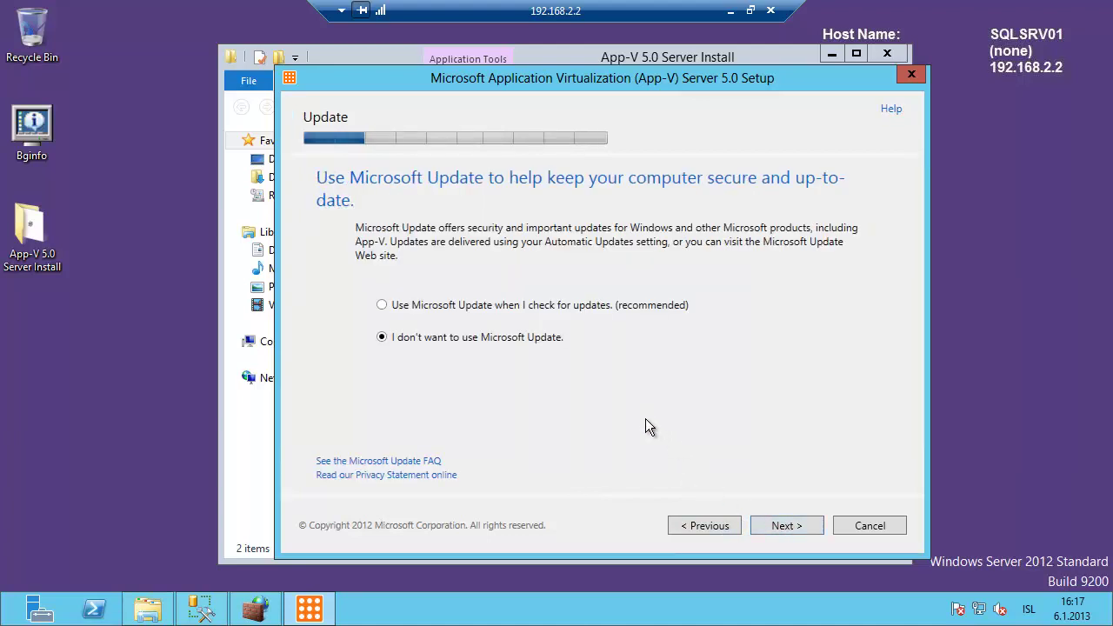
left_click(425, 305)
left_click(780, 525)
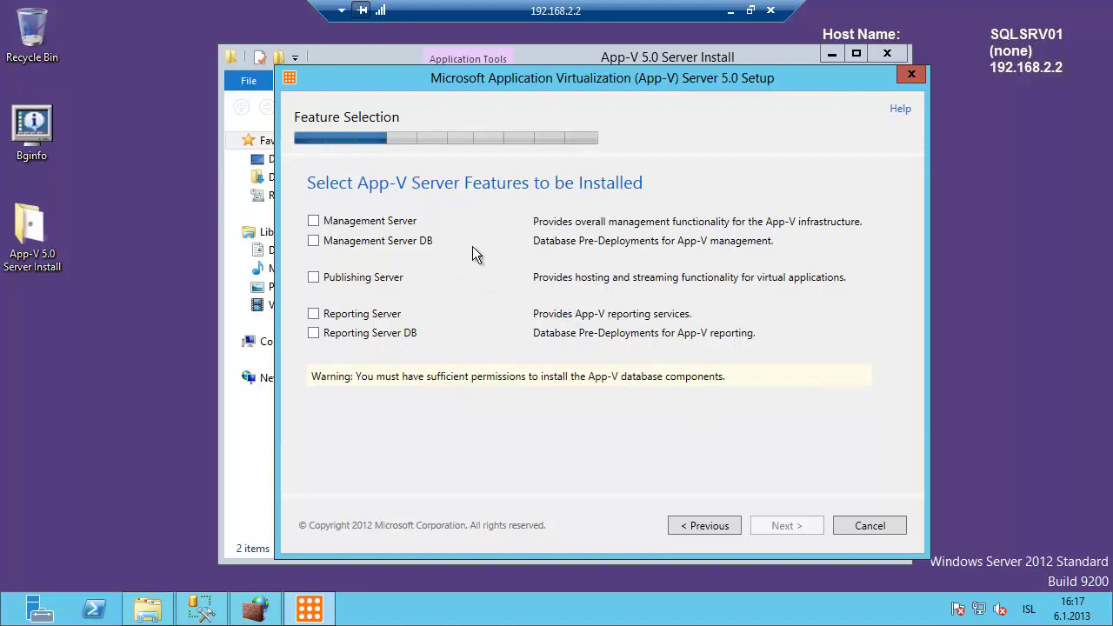
- Choose the Management Server DB and Reporting Server DB features and keep the default installation location
left_click(315, 245)
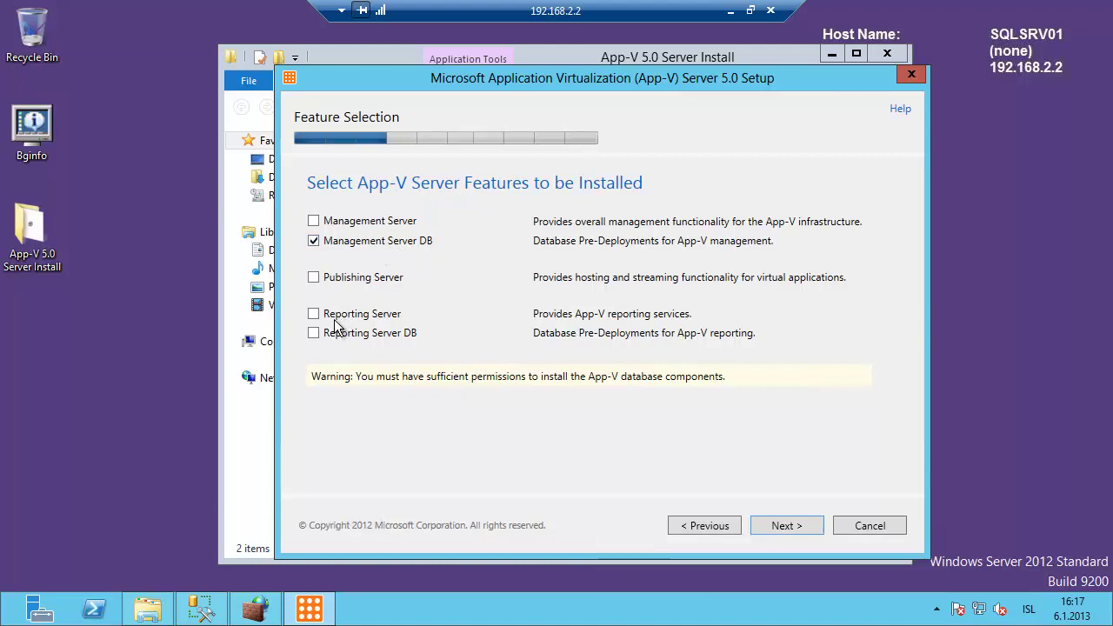
left_click(312, 334)
left_click(790, 527)
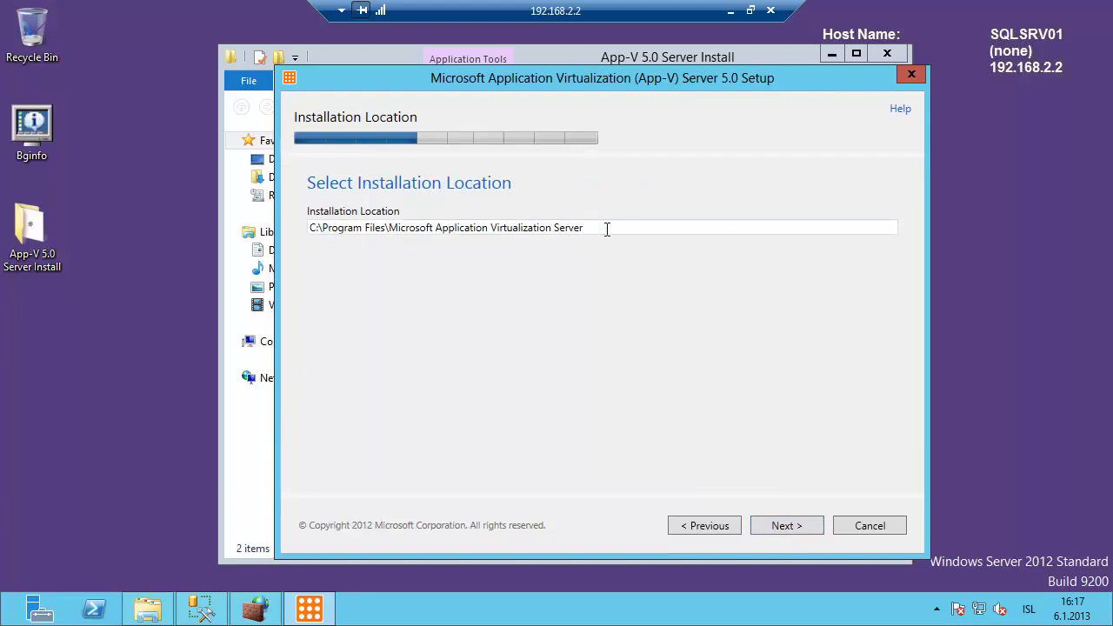
left_click(772, 525)
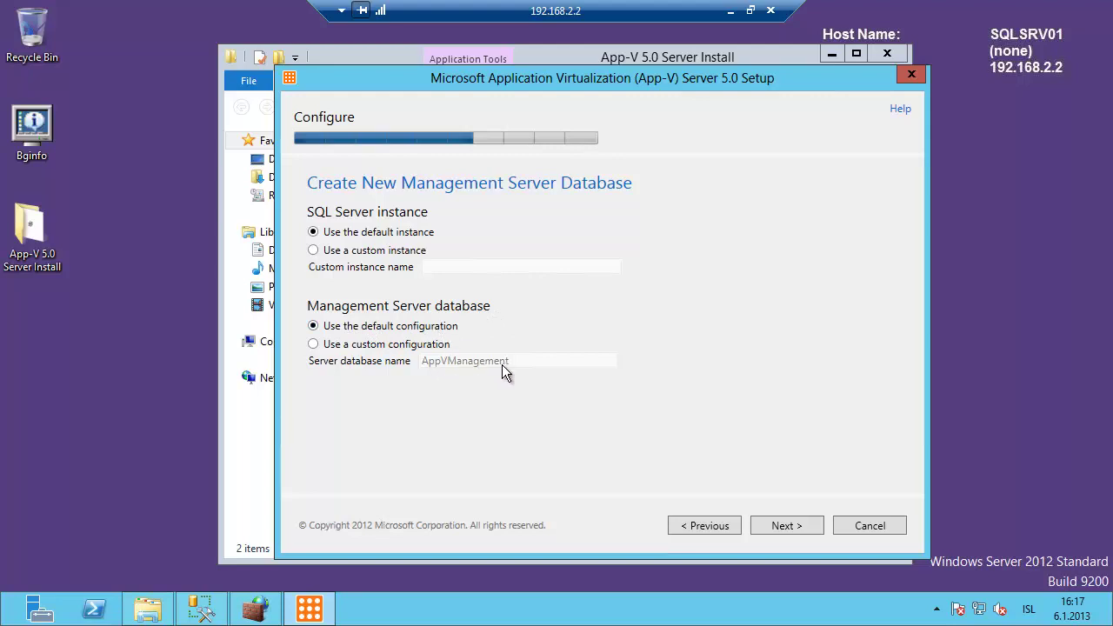
- Examine the SQLSRV01 server properties in SQL Server Management Studio, including the security and processor settings, without changing them
left_click(201, 609)
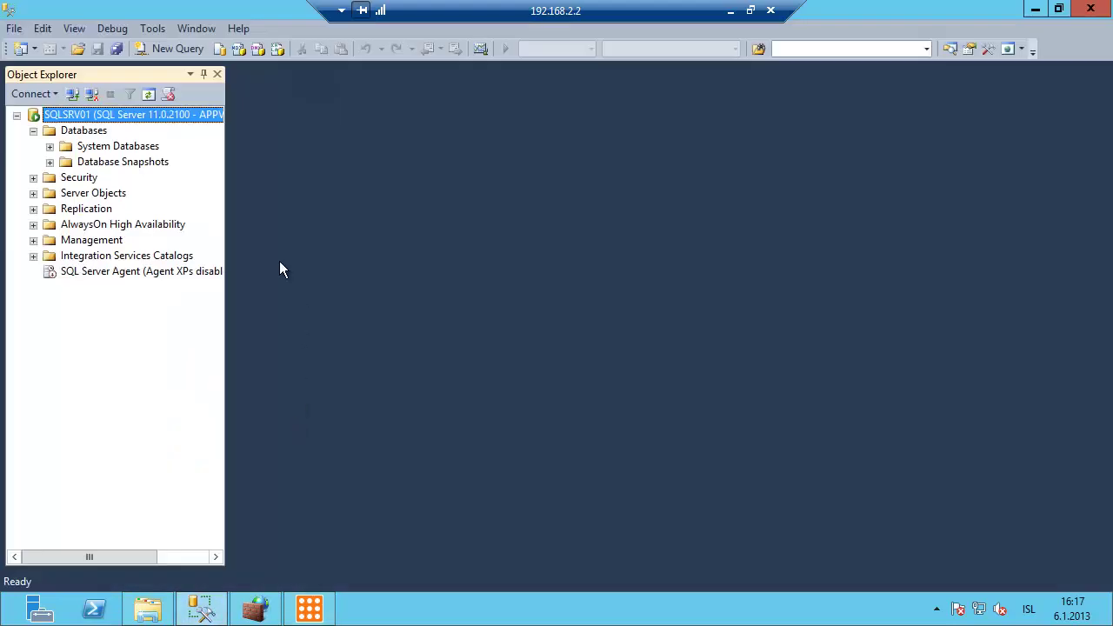
right_click(108, 115)
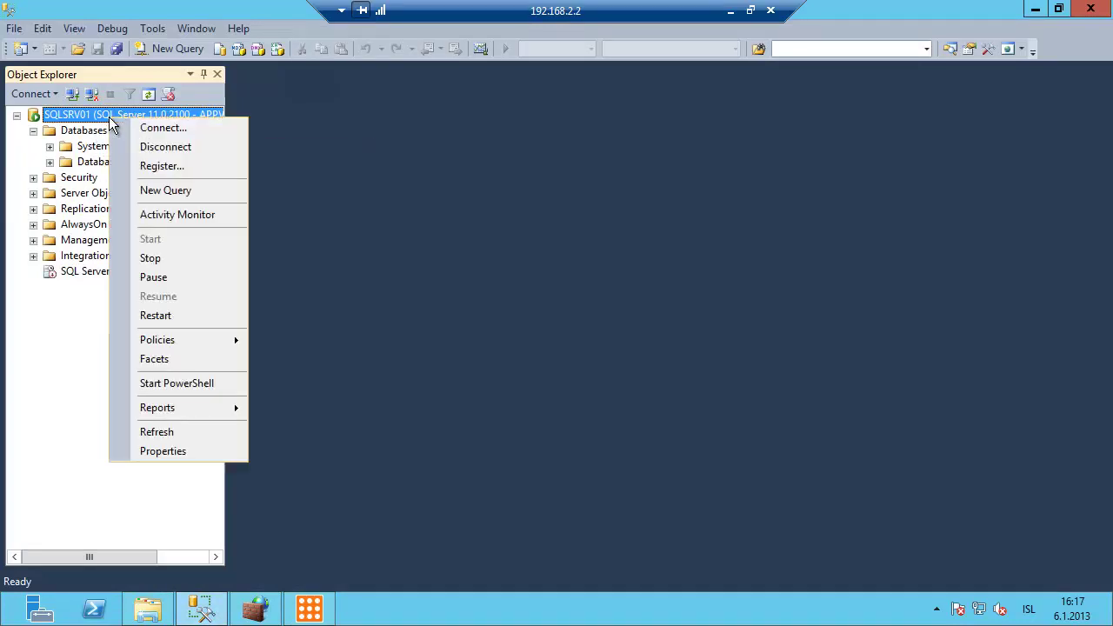
left_click(174, 452)
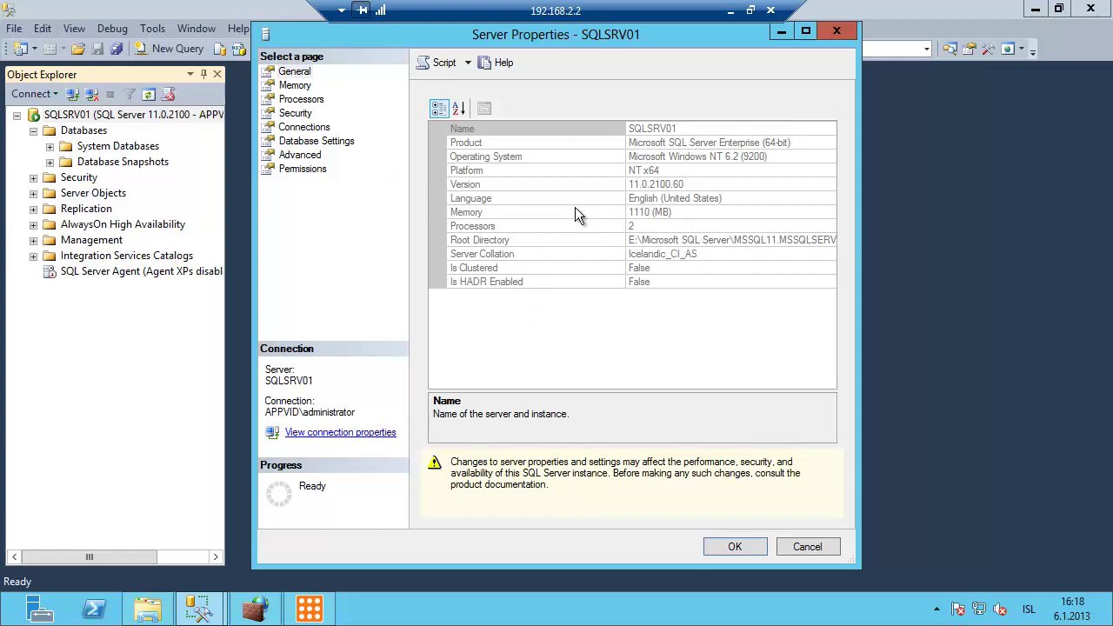
left_click(306, 129)
left_click(298, 114)
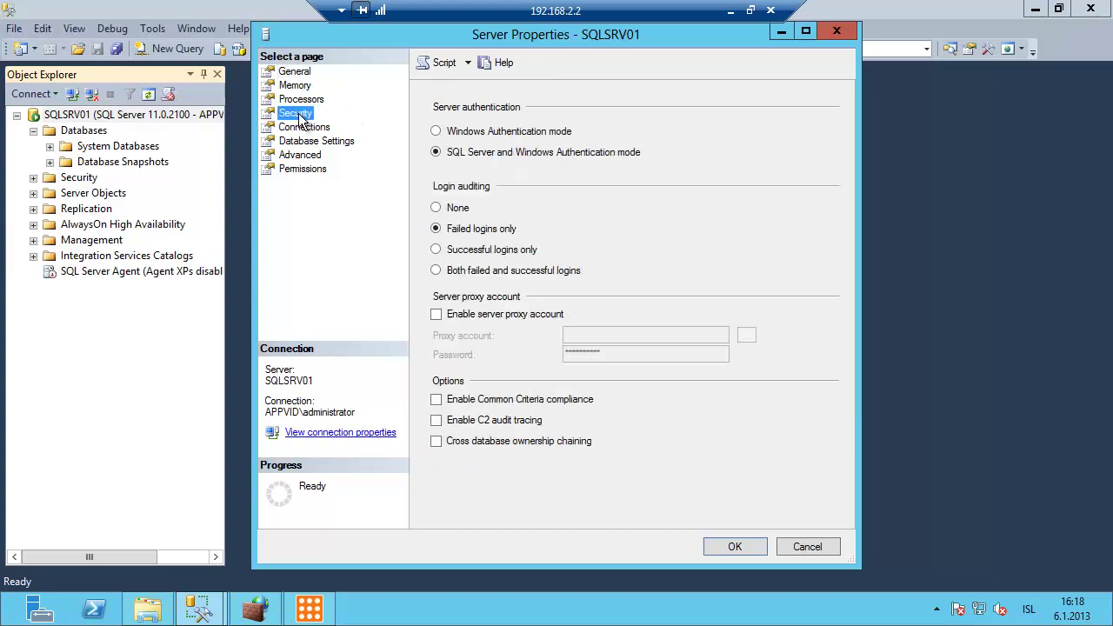
left_click(299, 98)
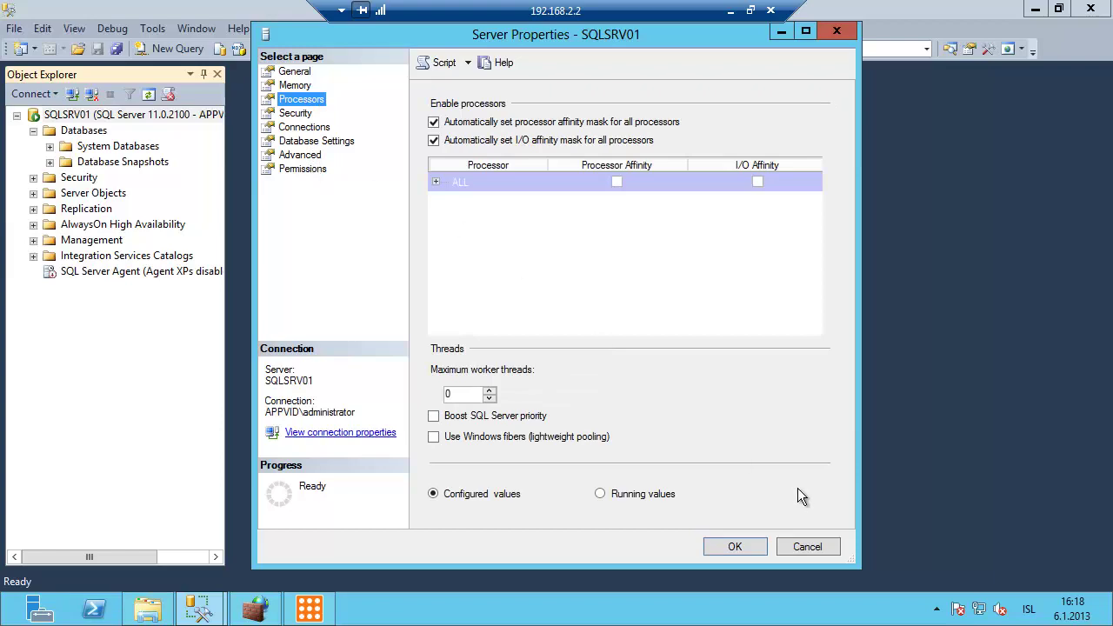
left_click(807, 547)
left_click(1035, 9)
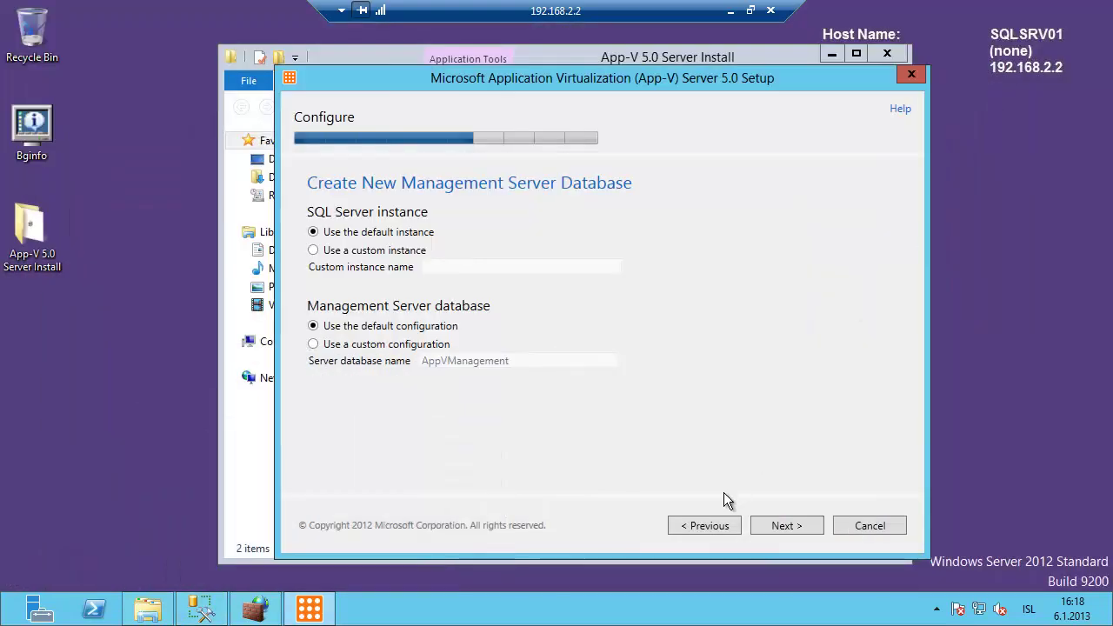
- Keep the default instance and AppVManagement database, and set the management server's remote machine account to APPVID.LOCAL\APPVSRV01
left_click(786, 527)
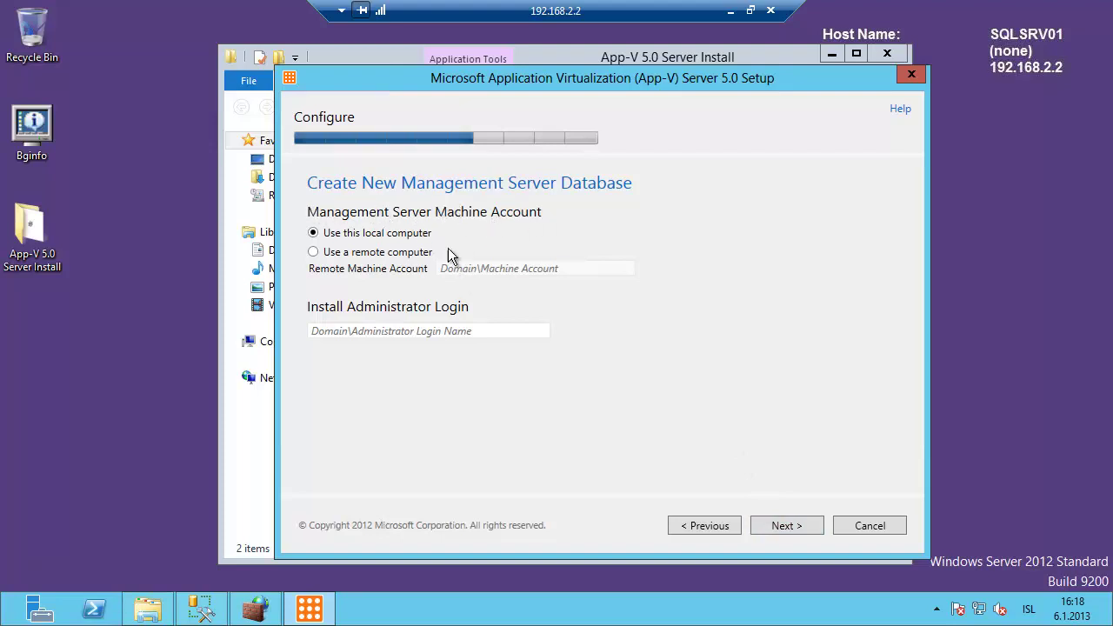
left_click(365, 253)
type("APPVID.LOCAL\\")
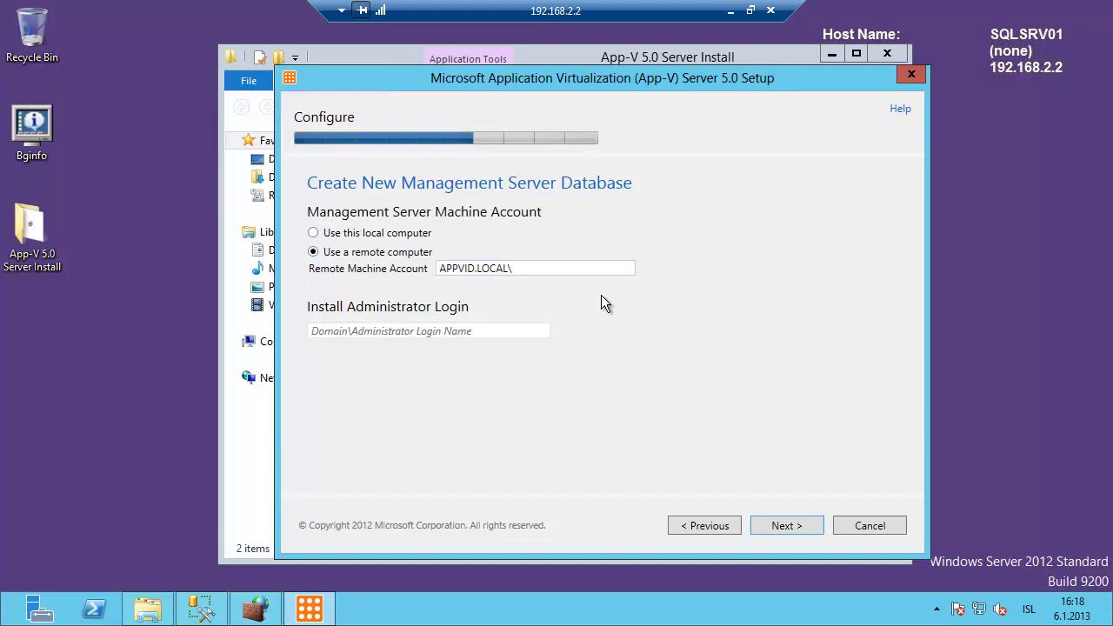
type("APPVSRV01")
- Check the host name in the APPVSRV01 remote session and return to the SQLSRV01 session
left_click(730, 10)
mouse_move(167, 616)
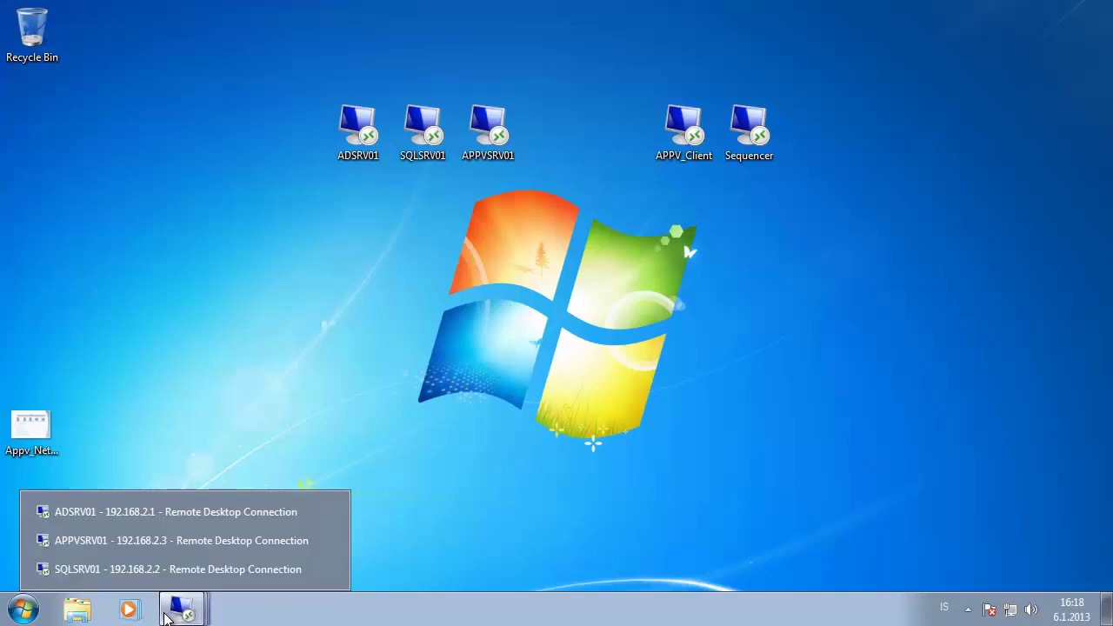
left_click(95, 541)
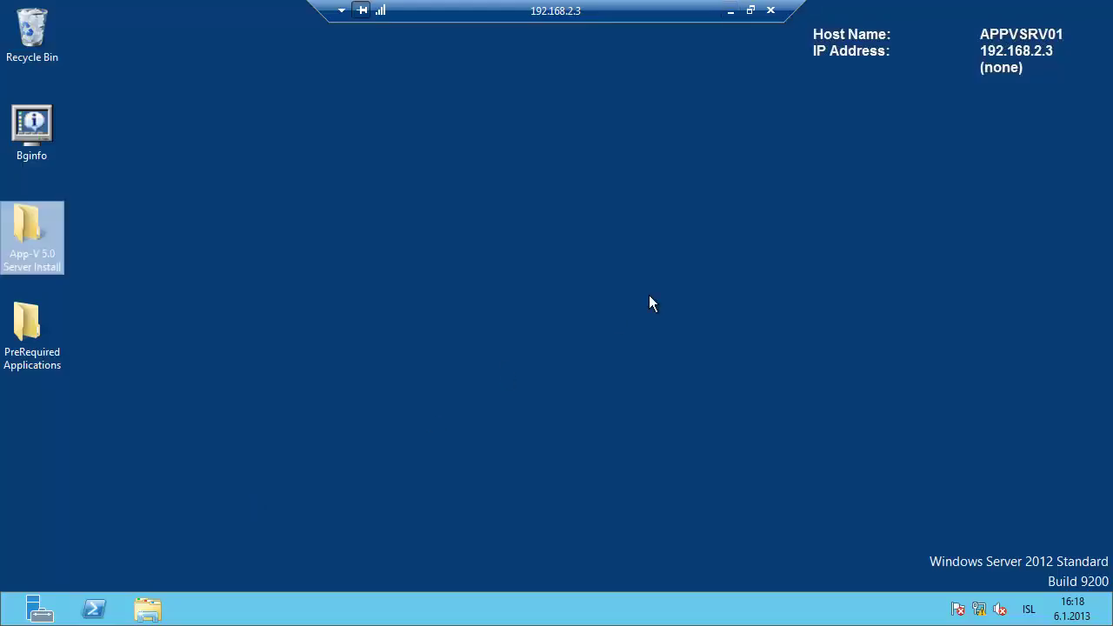
left_click(731, 10)
mouse_move(178, 609)
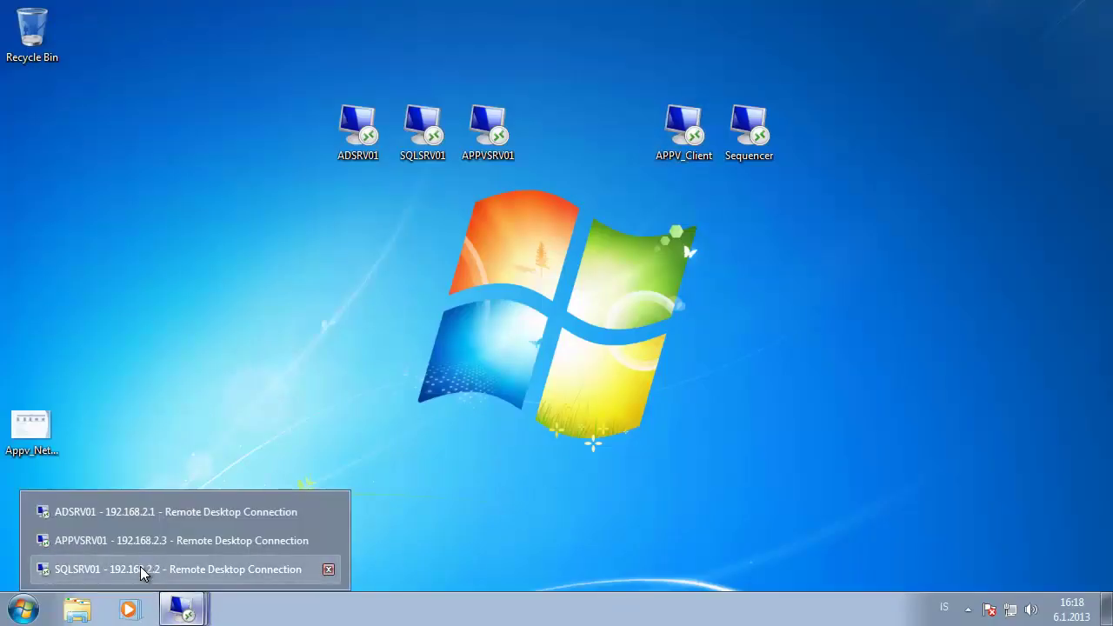
left_click(143, 569)
- Set the management database's install administrator login to APPVID.LOCAL\Administrator and continue to the reporting database configuration
left_click(445, 334)
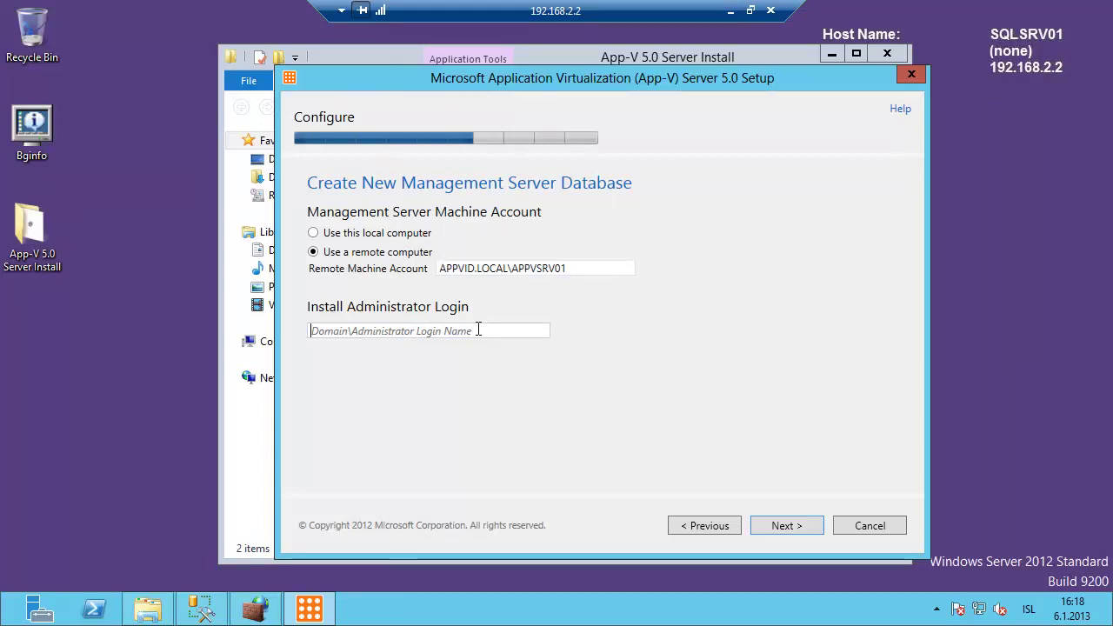
type("APP")
key("BackSpace")
key("BackSpace")
key("BackSpace")
type("APP")
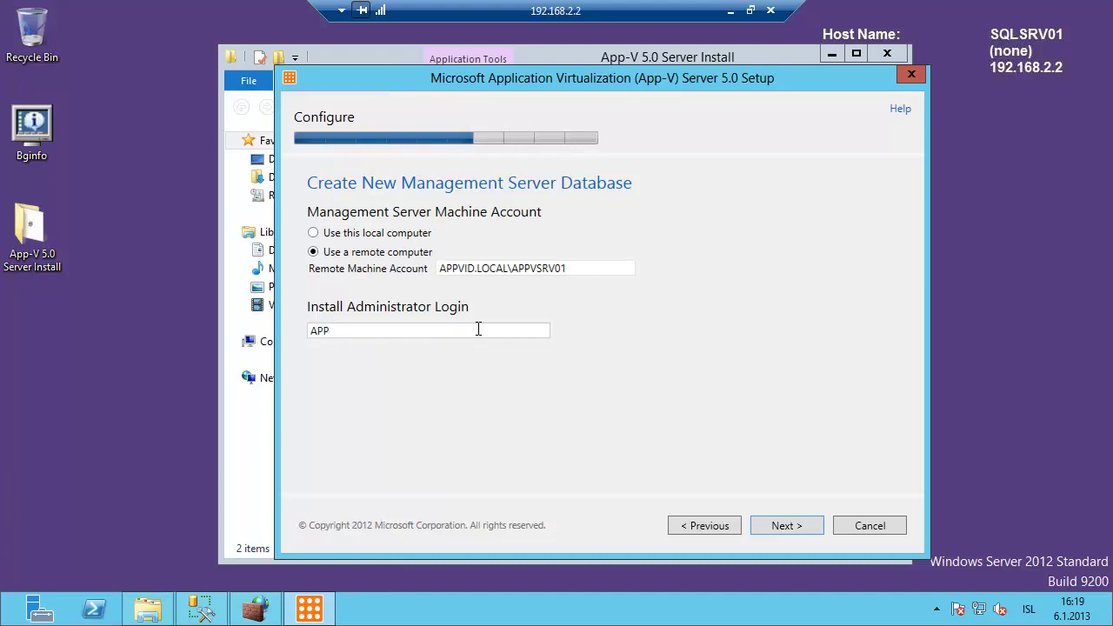
type("VID.LOCAL\\Administ")
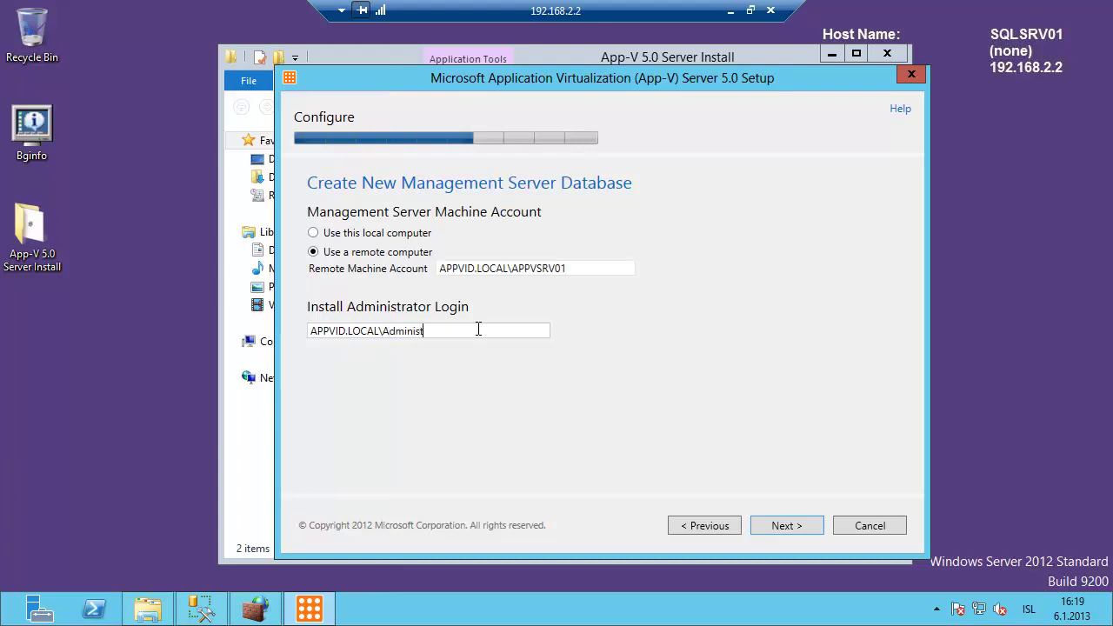
type("rator")
left_click(800, 523)
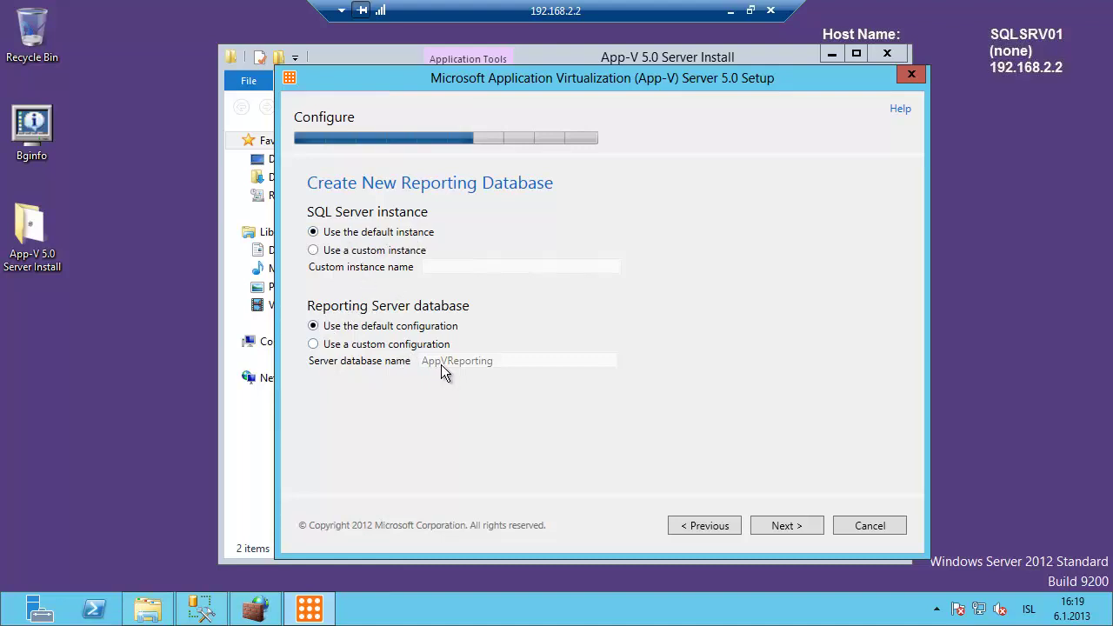
- Keep the default instance and AppVReporting database, and set the reporting server's remote machine account to APPVID.LOCAL\APPVSRV01
left_click(787, 525)
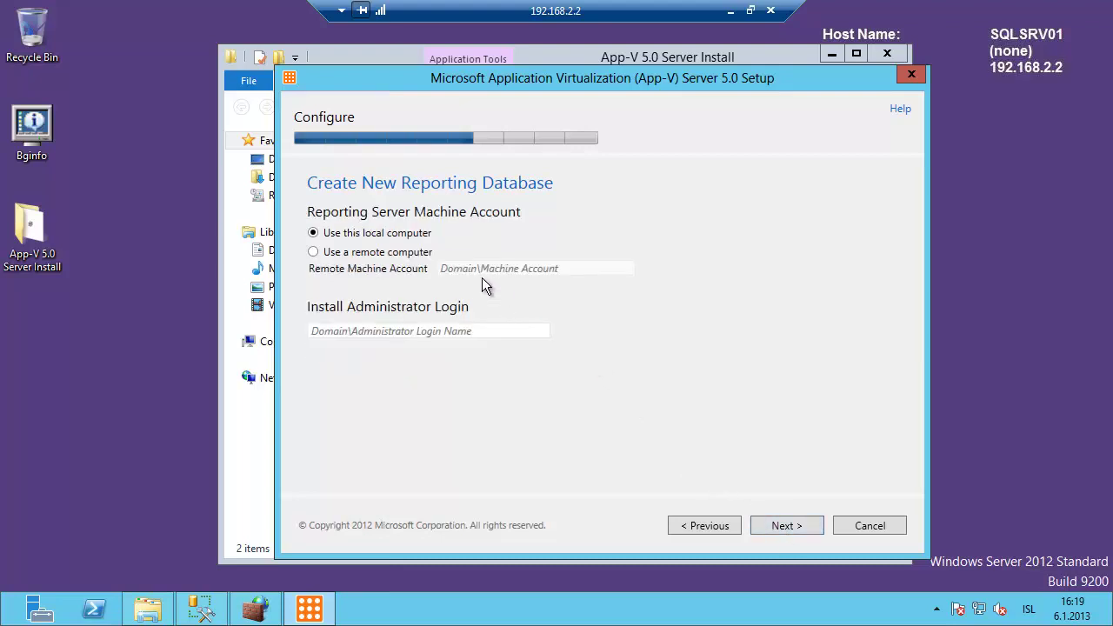
left_click(391, 252)
left_click(452, 270)
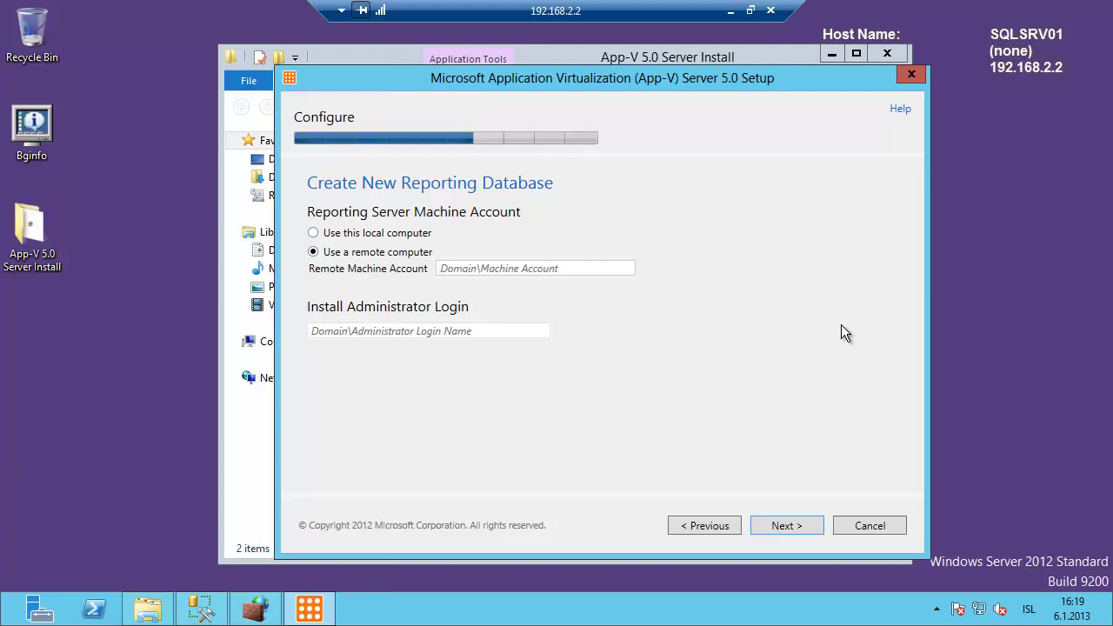
type("APPVID.LOCAL\\")
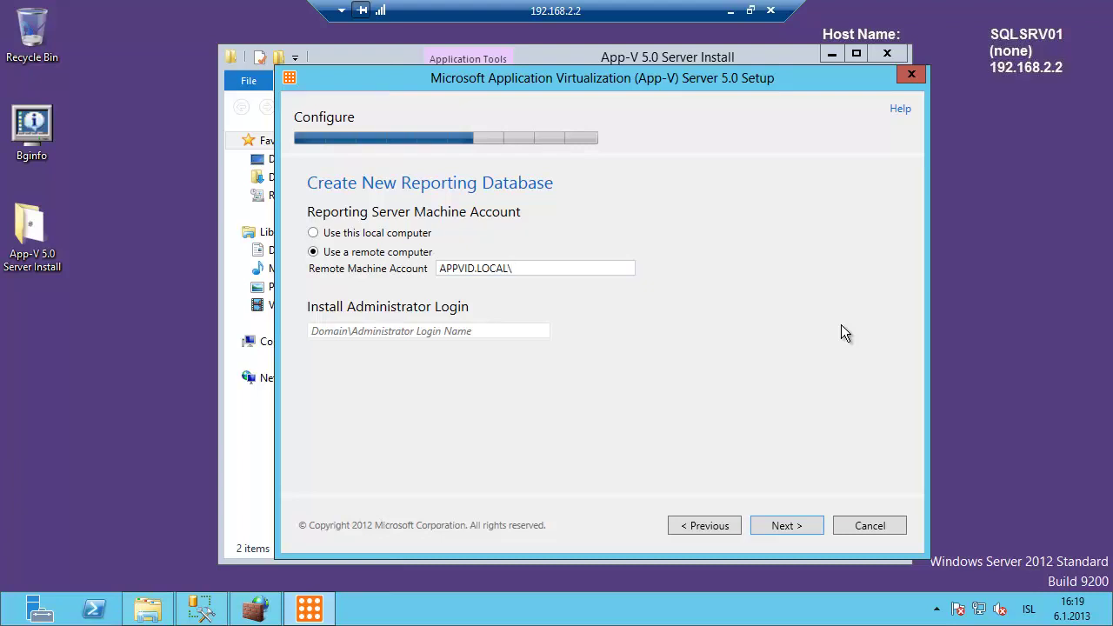
type("APPVSRV01")
- Set the reporting database's install administrator login to APPVID.LOCAL\Administrator, run the installation, and close the finished setup and its folder window
key("Tab")
type("A")
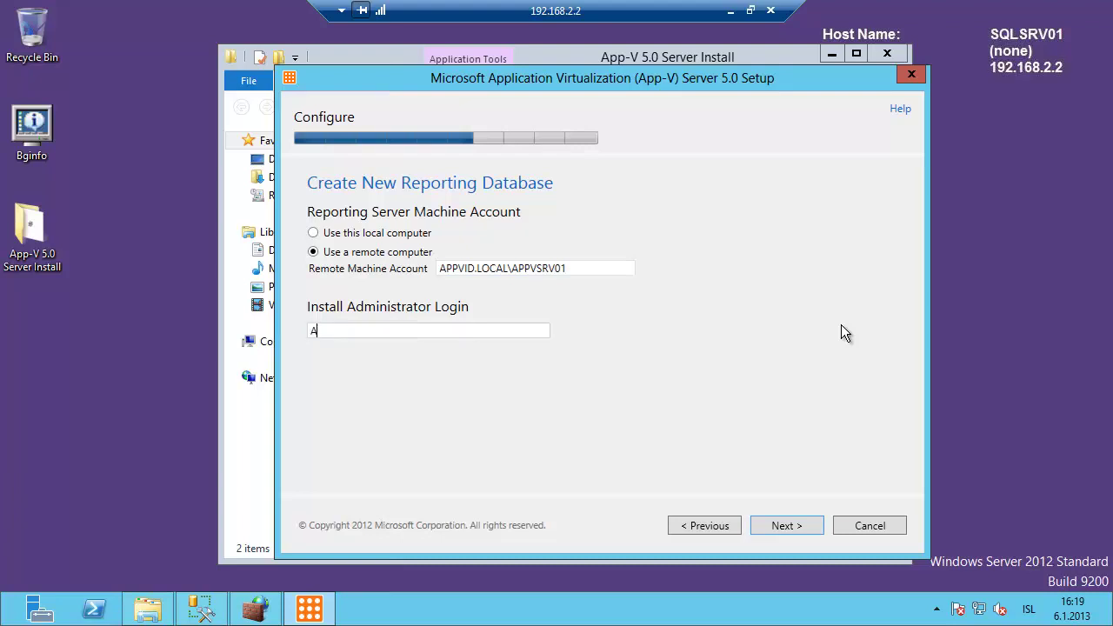
type("PPVID.LOCAL\\Administrator")
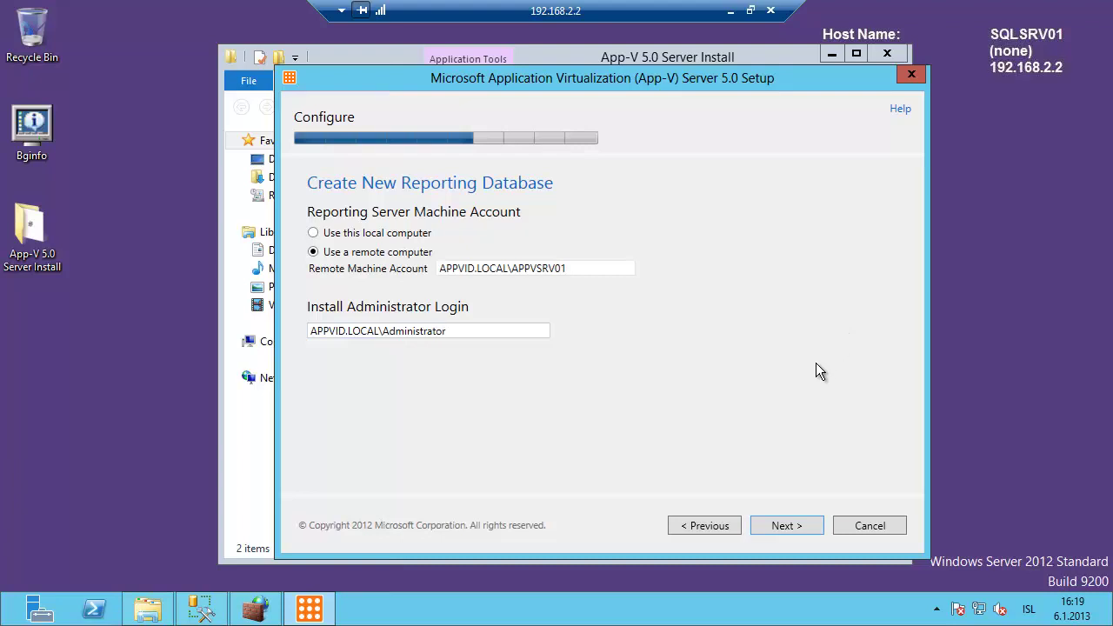
left_click(780, 526)
left_click(780, 526)
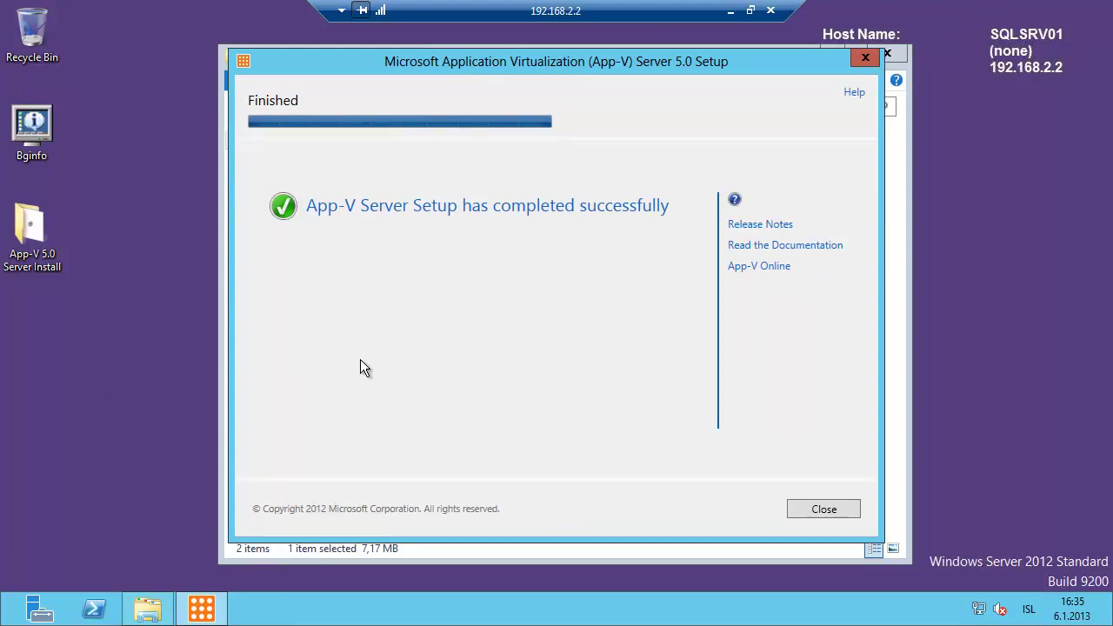
left_click(823, 508)
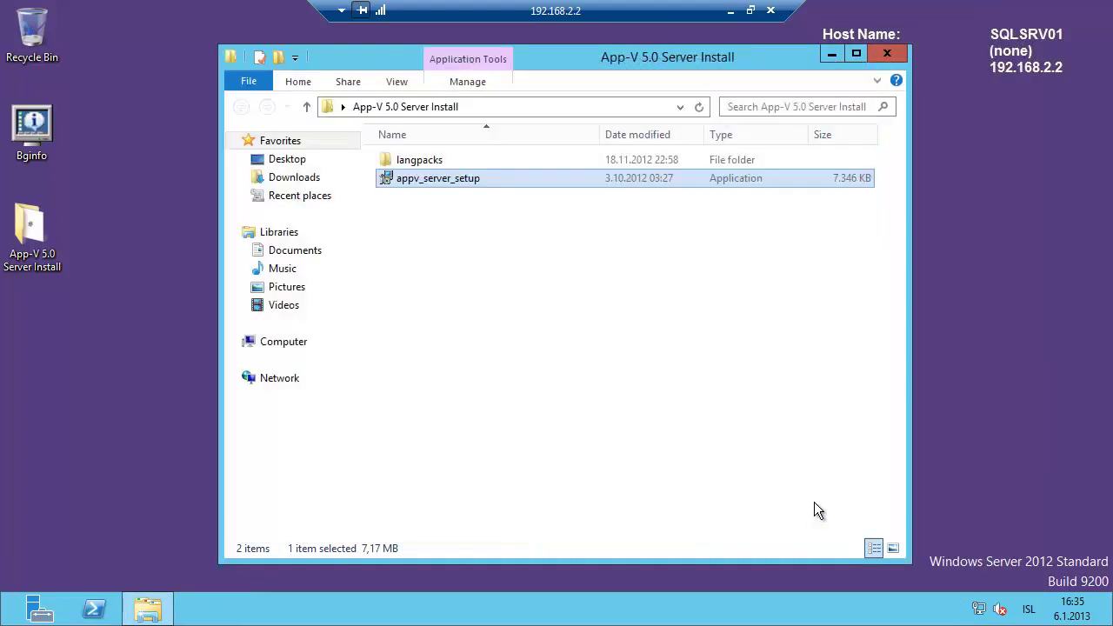
left_click(828, 55)
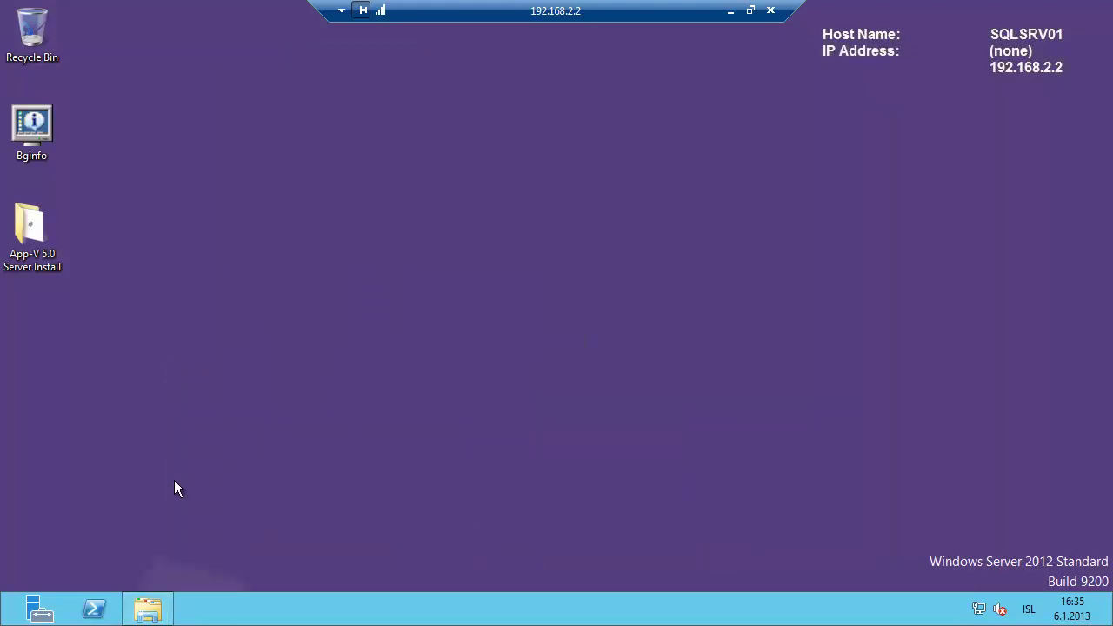
- Connect to SQLSRV01 in SQL Server Management Studio and check its databases for AppVManagement and AppVReporting
left_click(3, 619)
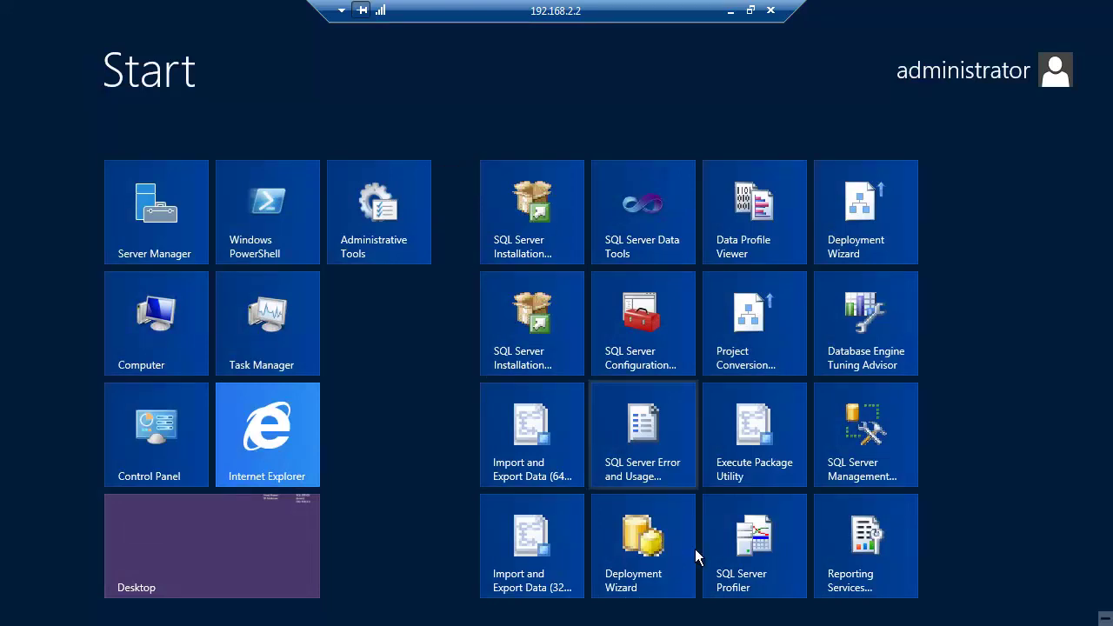
left_click(870, 452)
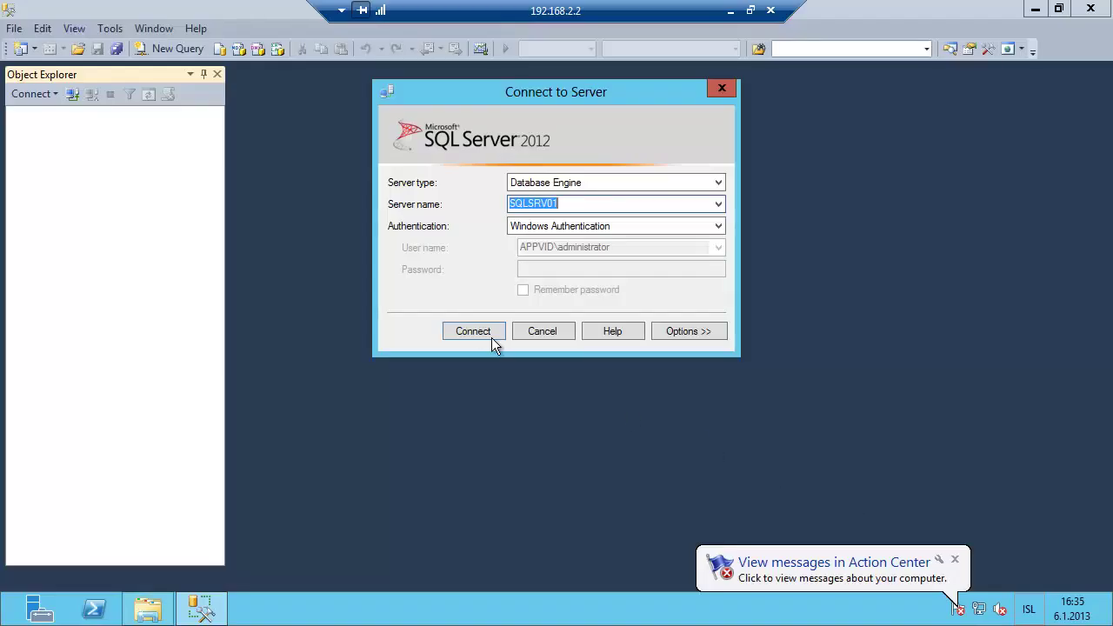
left_click(473, 332)
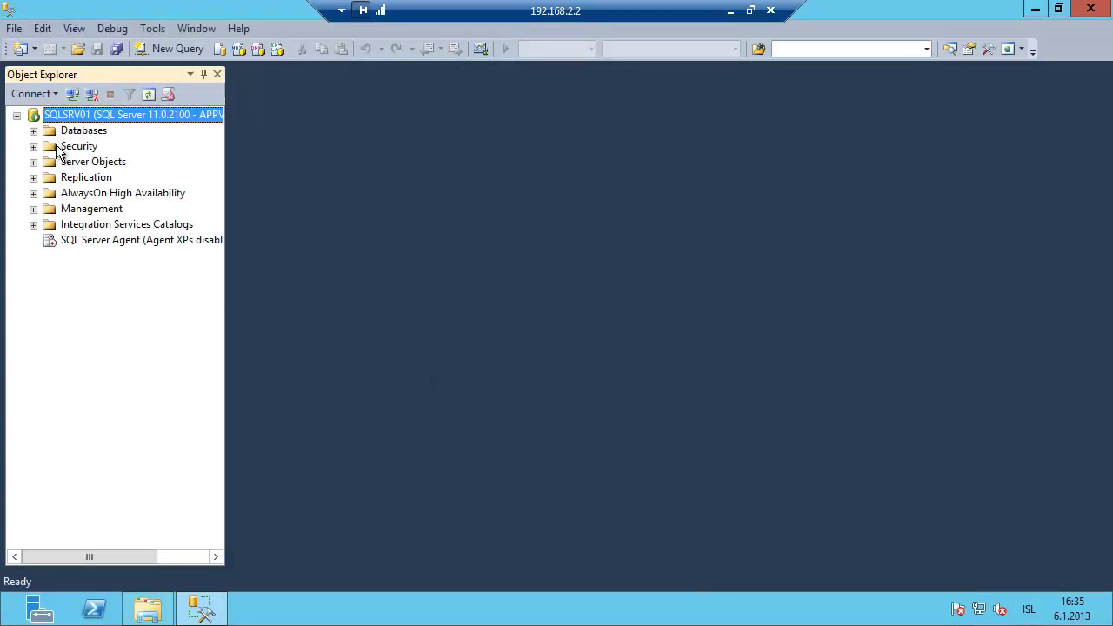
left_click(33, 130)
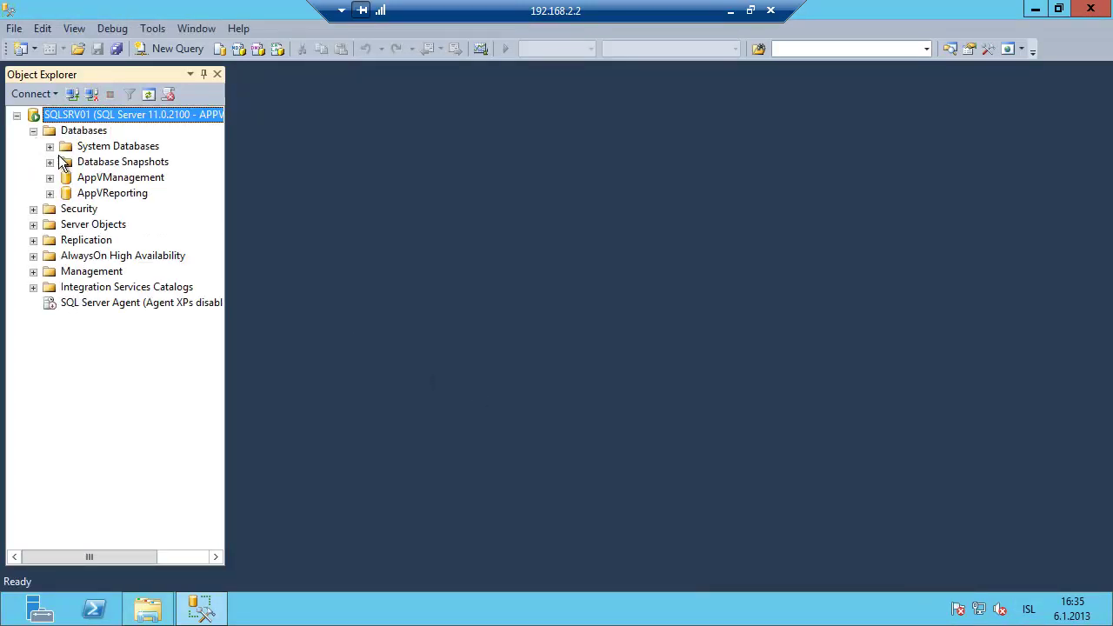
left_click(122, 180)
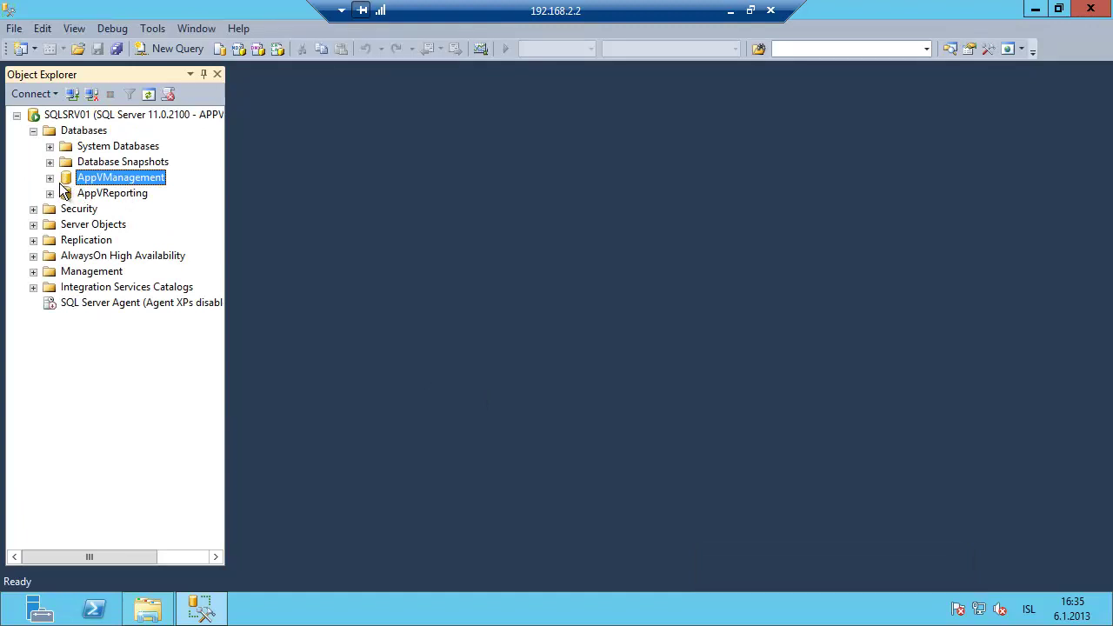
left_click(50, 178)
left_click(49, 178)
left_click(113, 193)
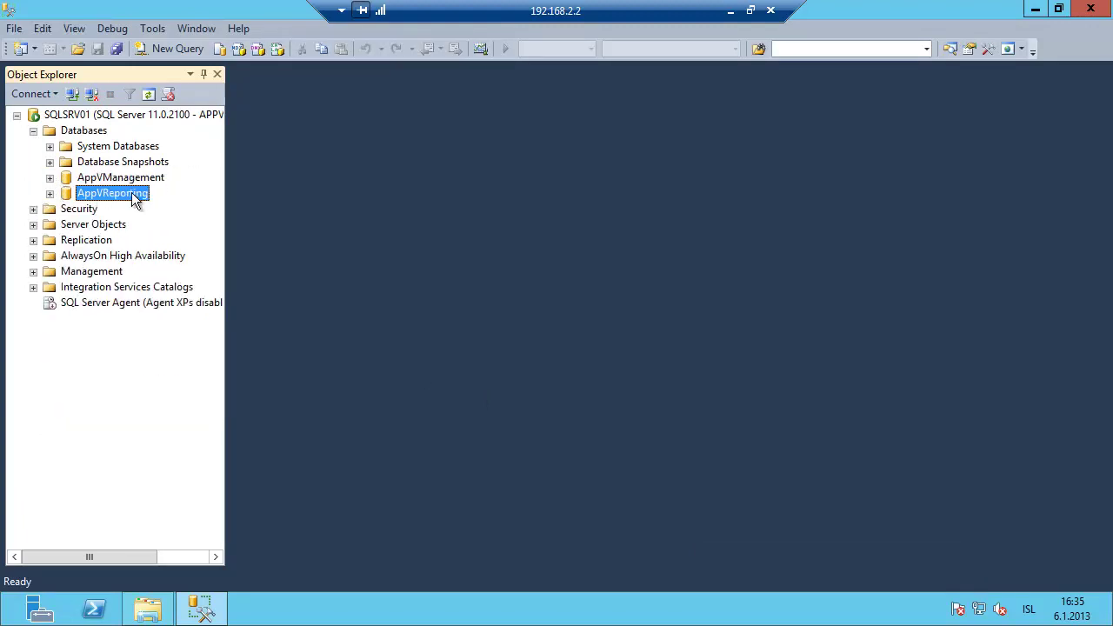
- Switch to the APPVSRV01 remote session and run appv_server_setup from the App-V 5.0 Server Install folder as administrator
left_click(730, 12)
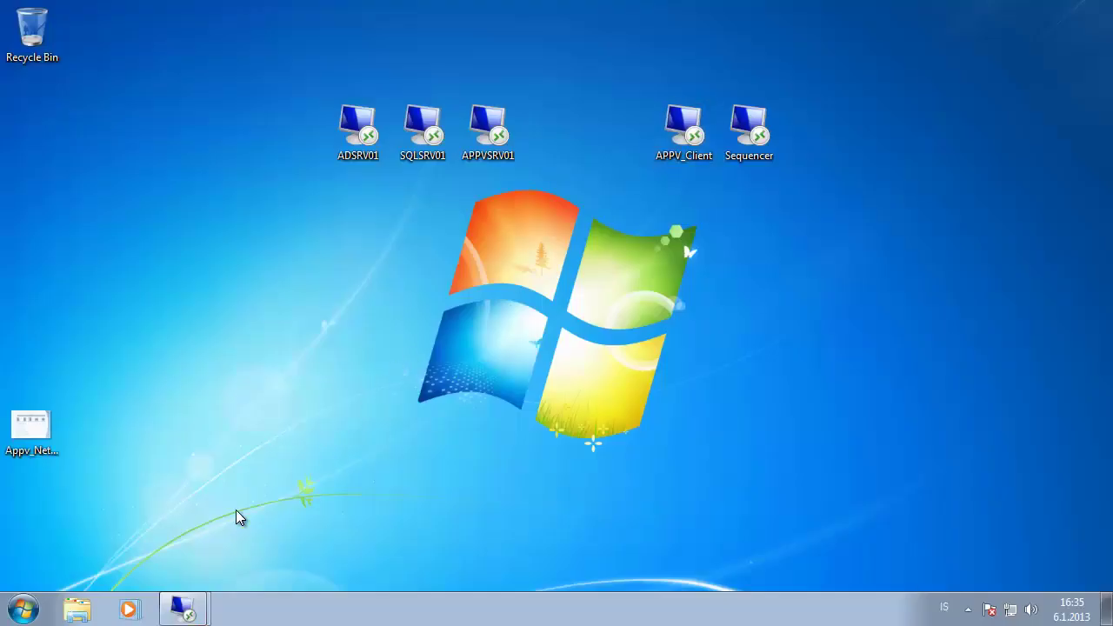
double_click(476, 132)
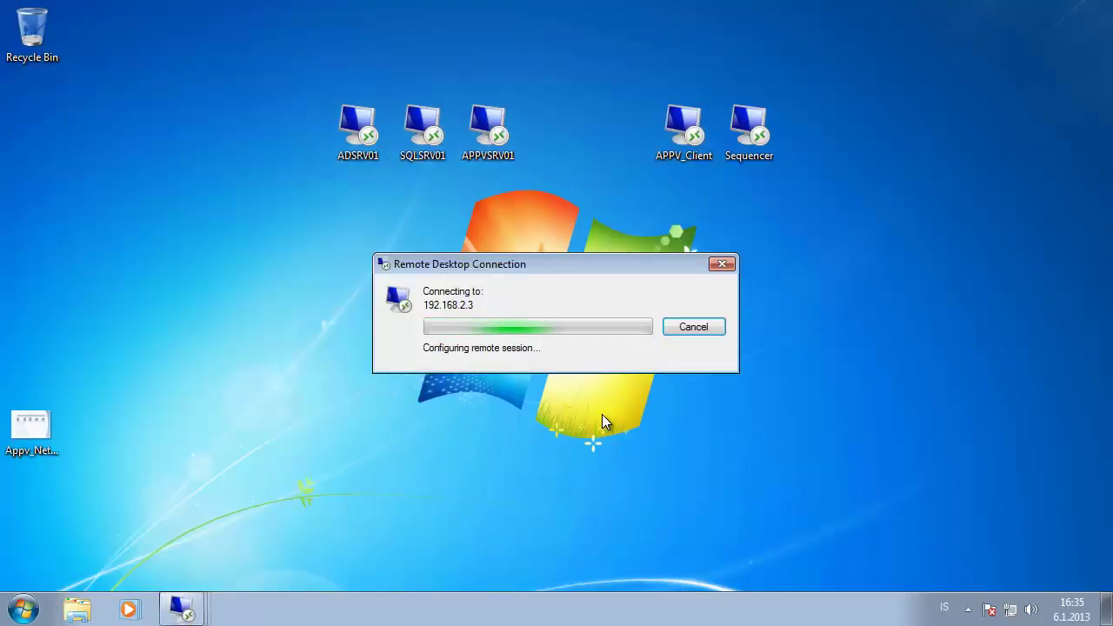
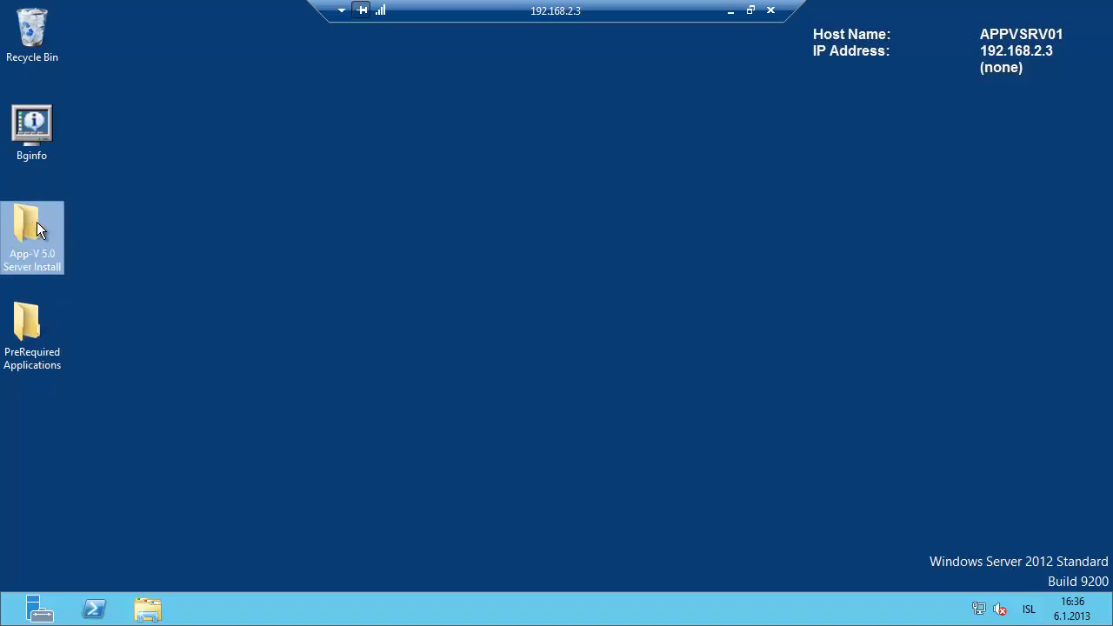
left_click(275, 261)
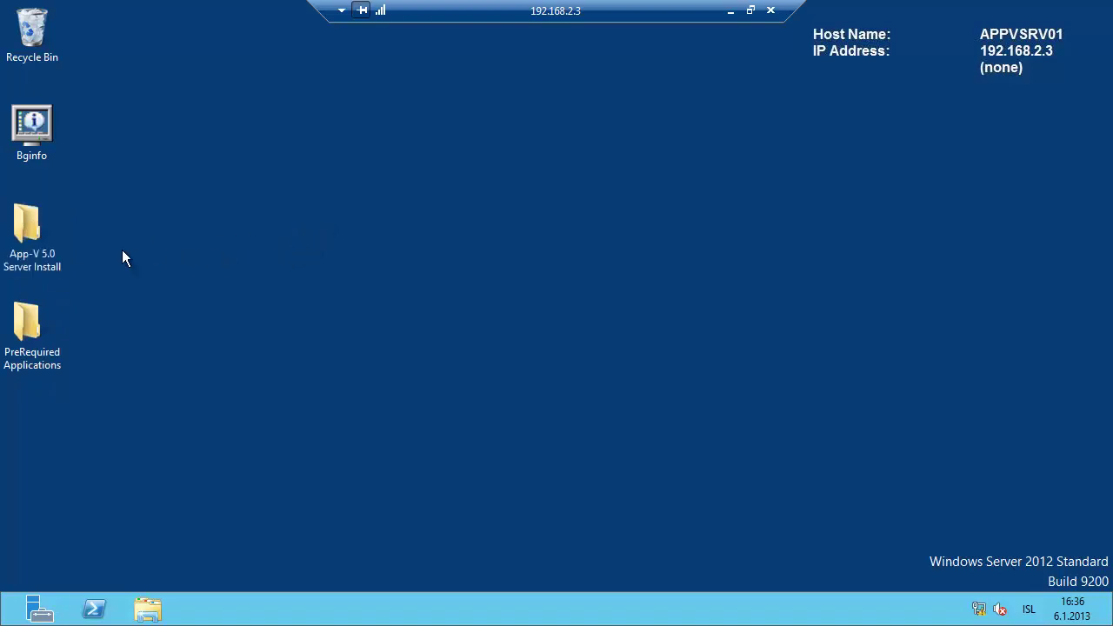
double_click(42, 240)
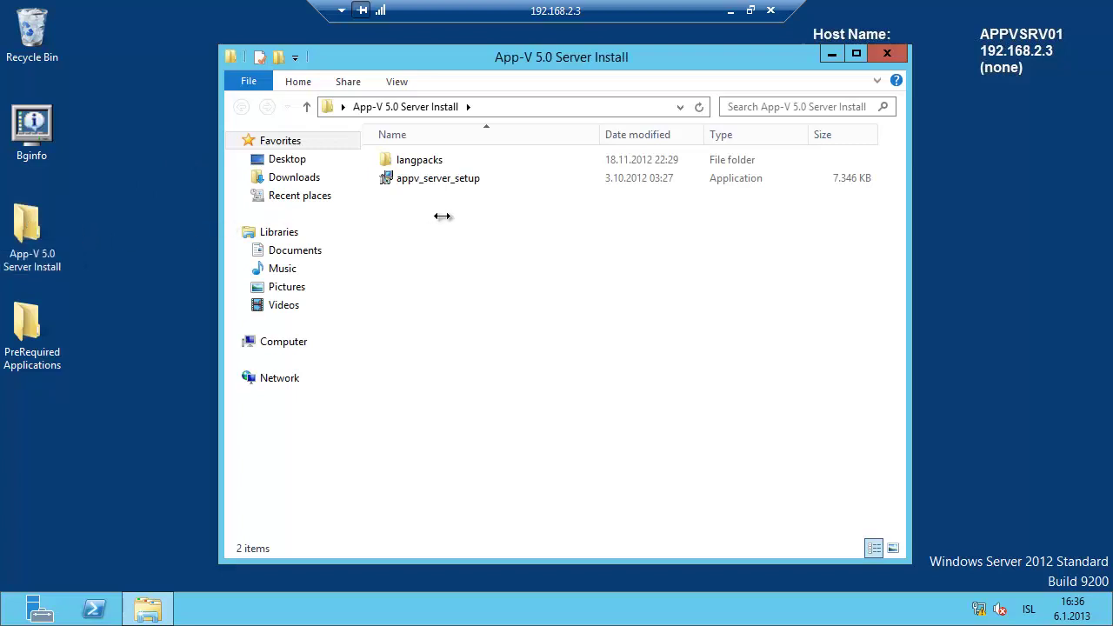
left_click(389, 179)
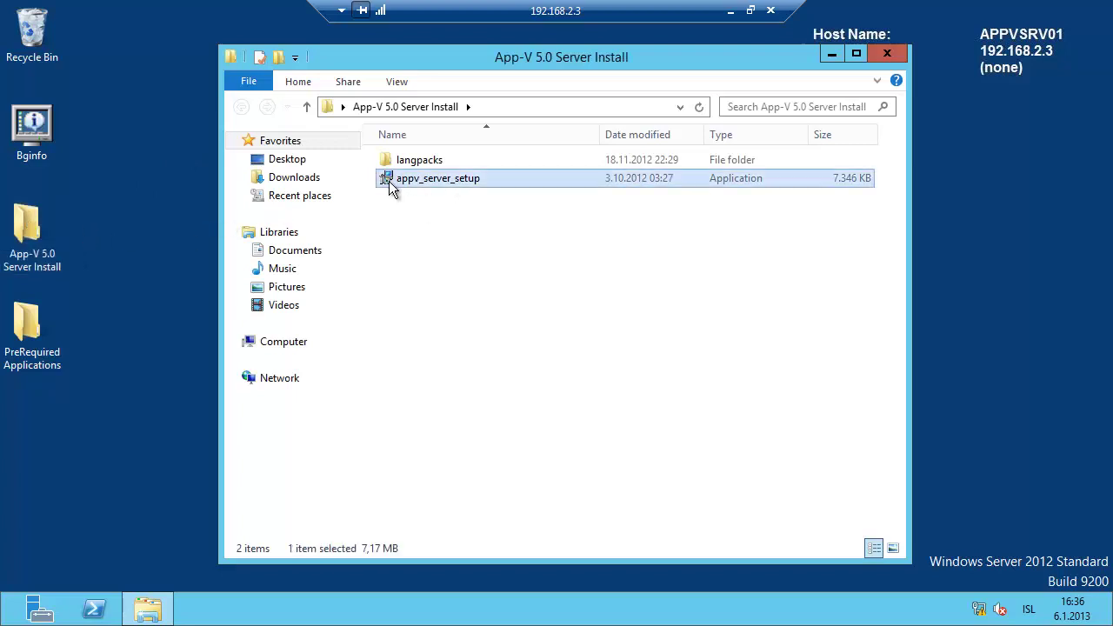
right_click(449, 180)
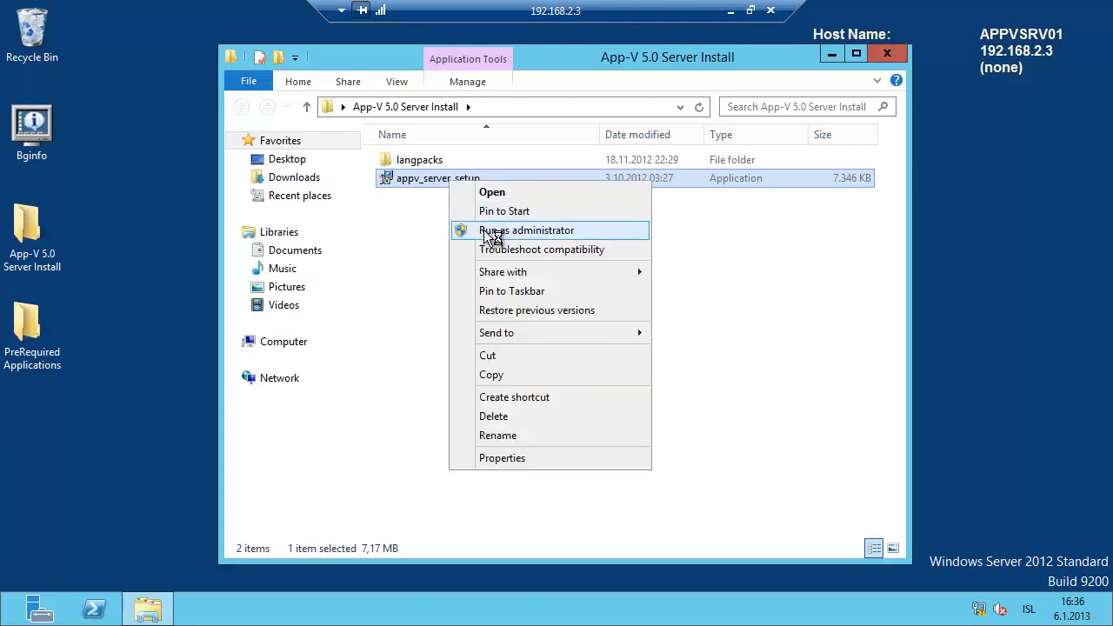
left_click(489, 231)
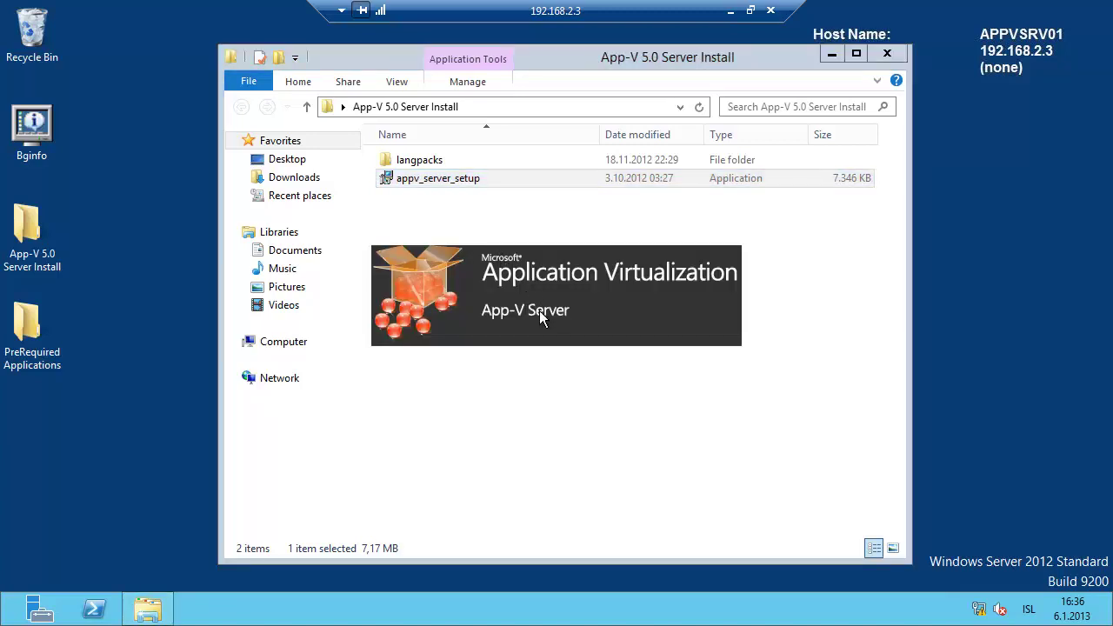
- Switch to Internet Information Services (IIS) Manager on APPVSRV01 and open the server's site list, dismissing the Web Platform offer
left_click(830, 53)
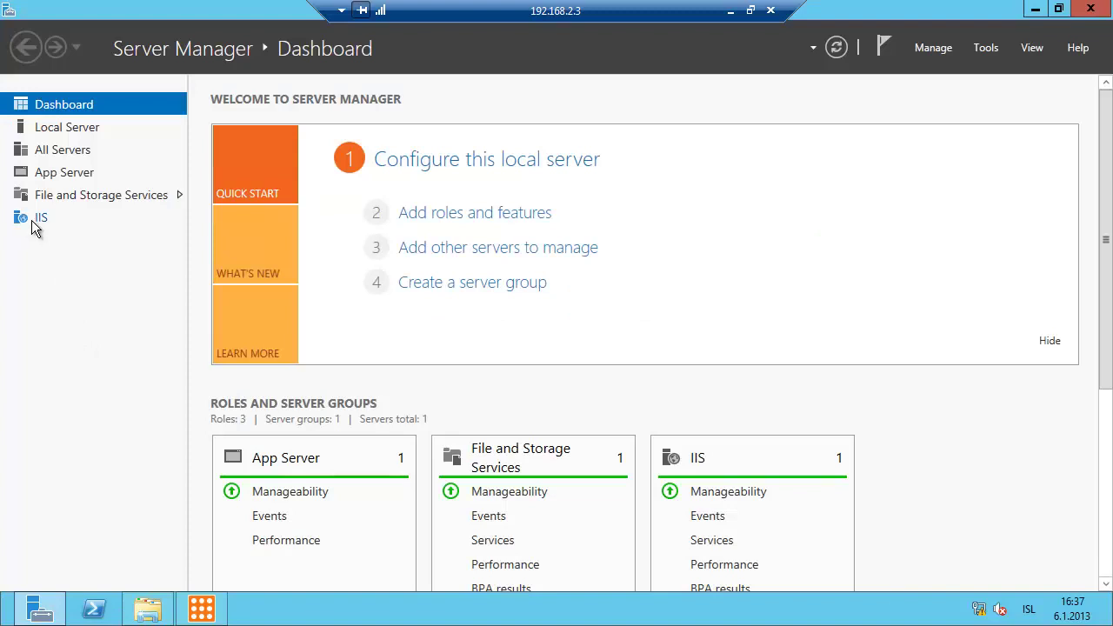
left_click(39, 219)
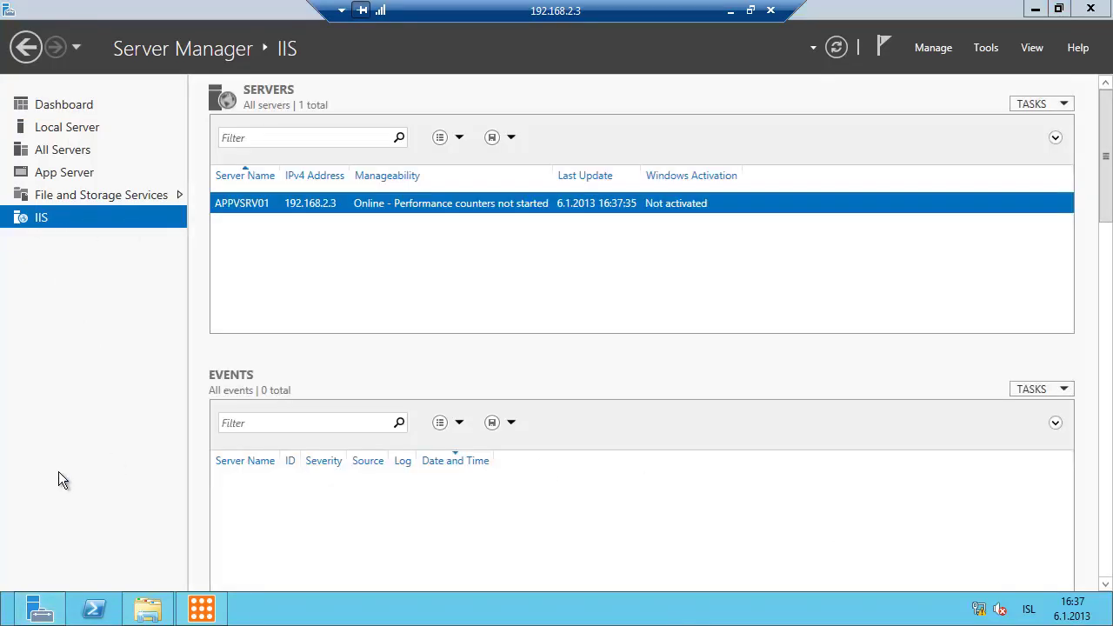
left_click(7, 616)
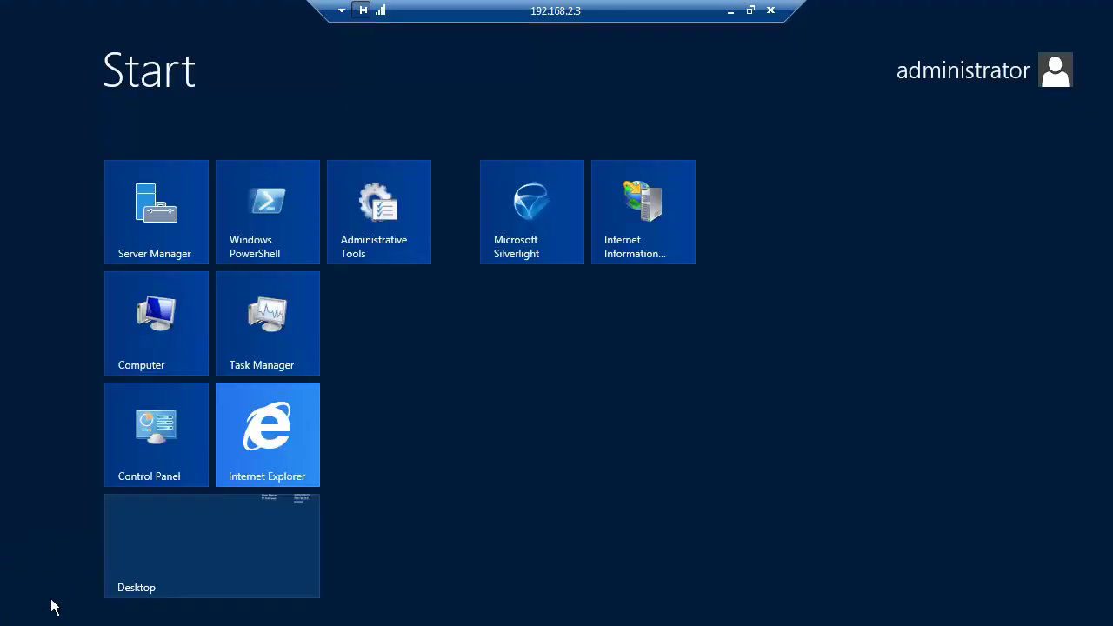
left_click(652, 242)
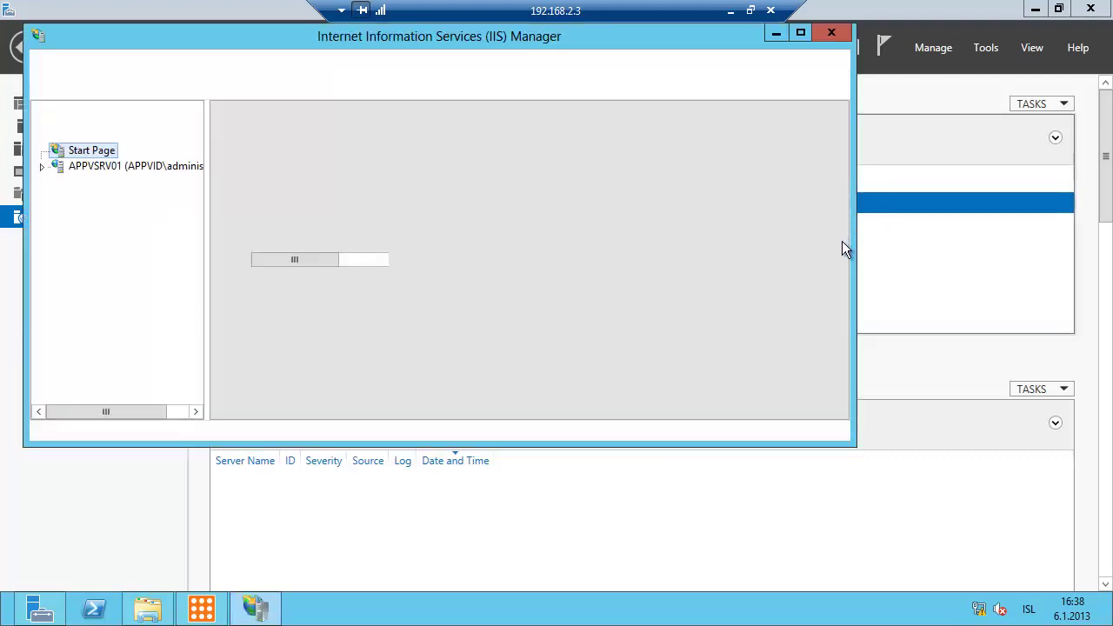
left_click(800, 33)
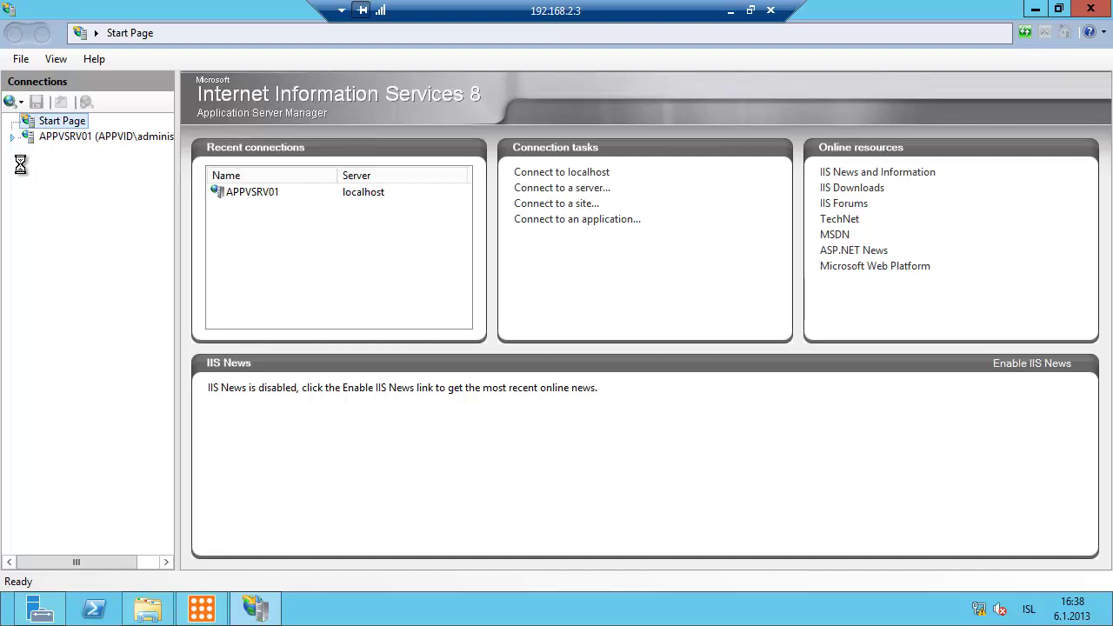
left_click(42, 137)
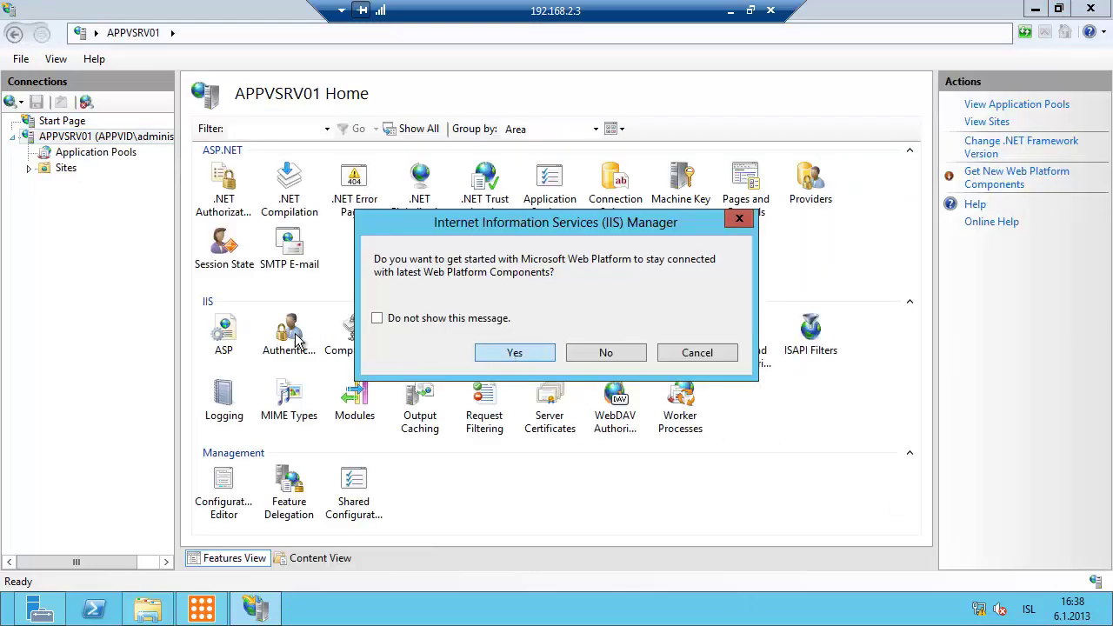
key("Escape")
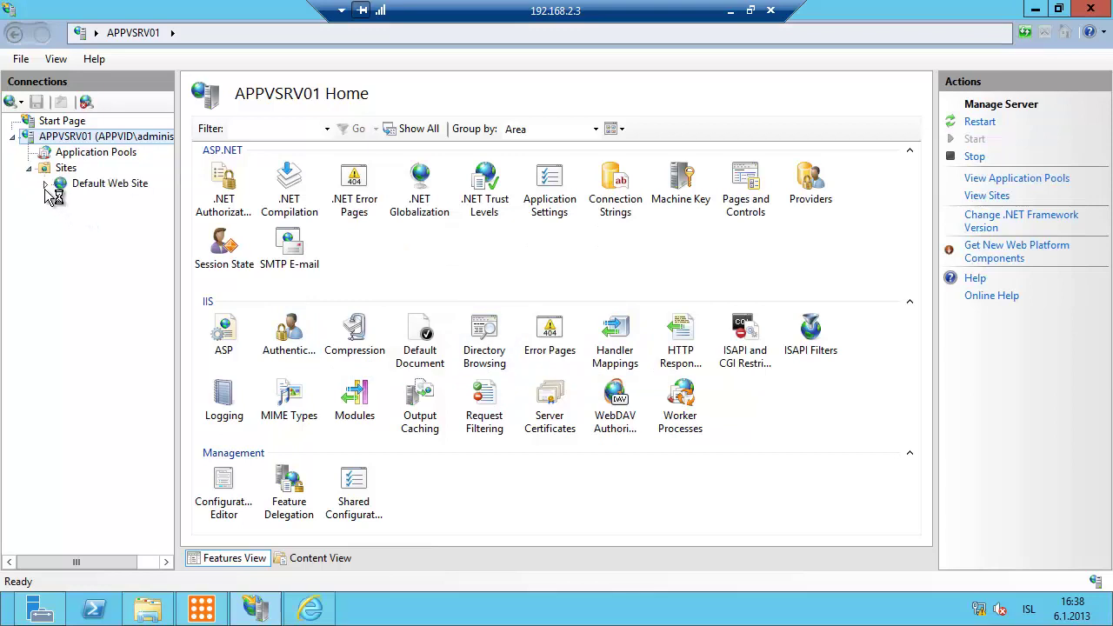
- Change the Default Web Site's http binding to port 8088 and close the site bindings
left_click(81, 184)
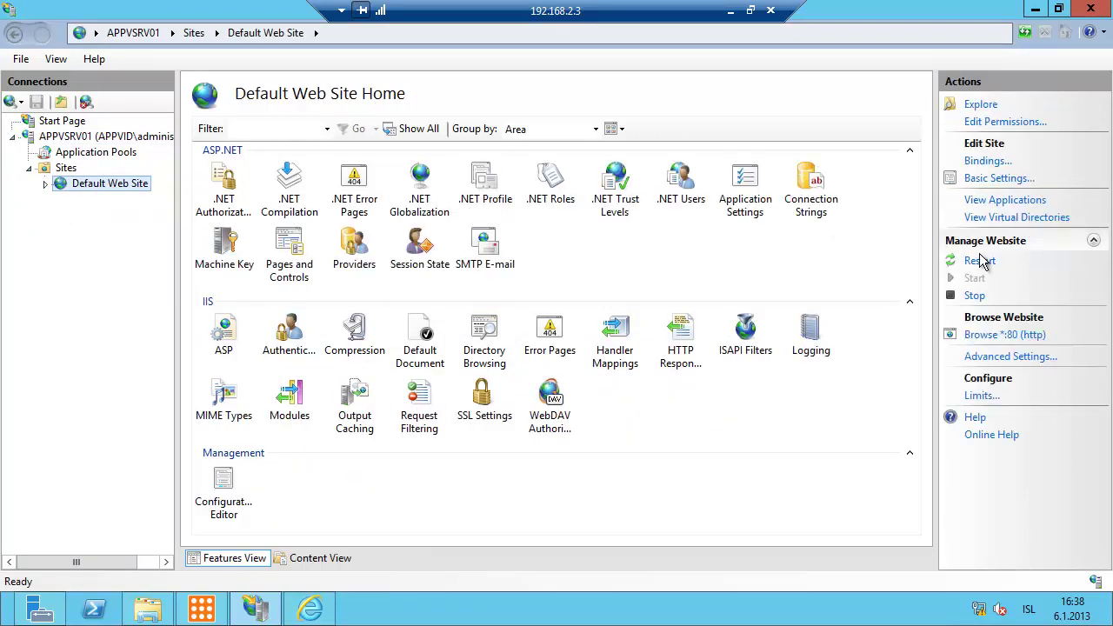
left_click(988, 161)
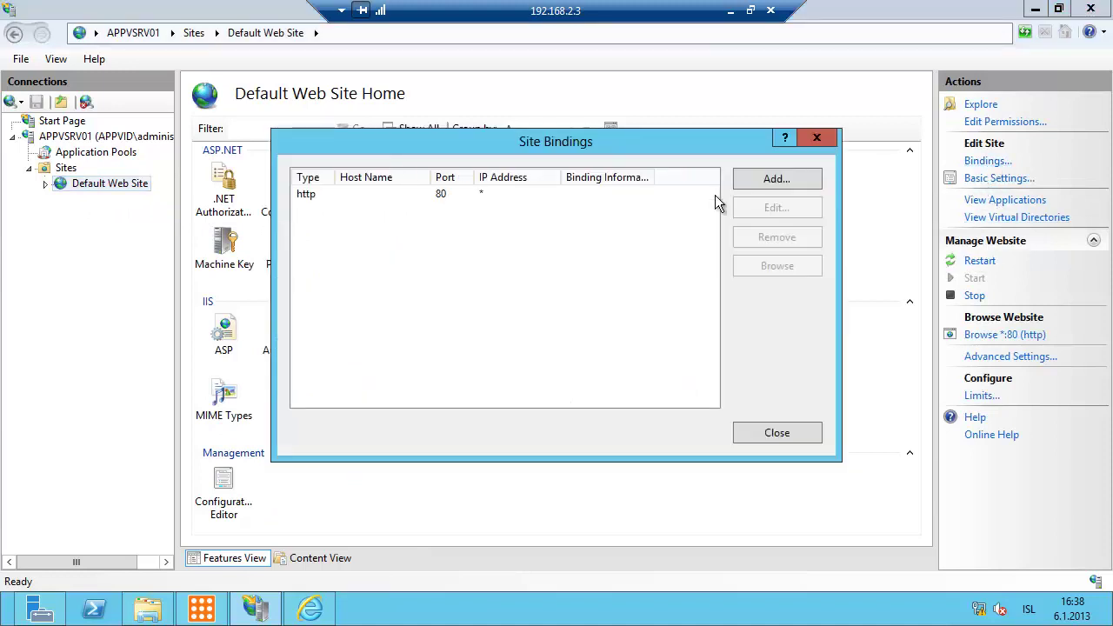
left_click(391, 192)
left_click(770, 208)
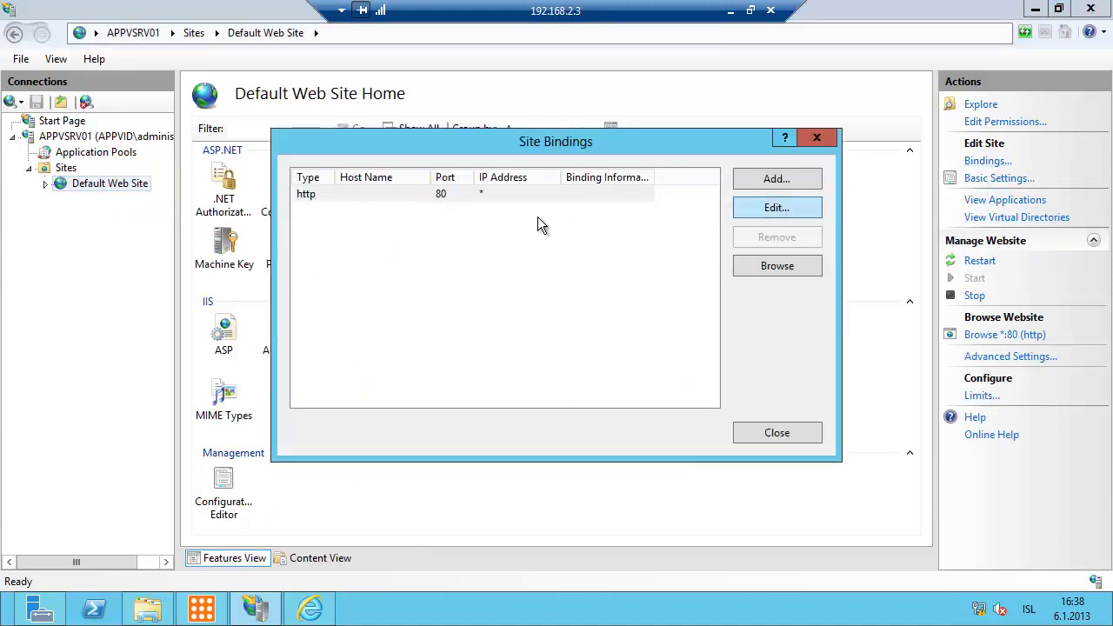
left_click_drag(646, 219, 680, 223)
left_click(683, 218)
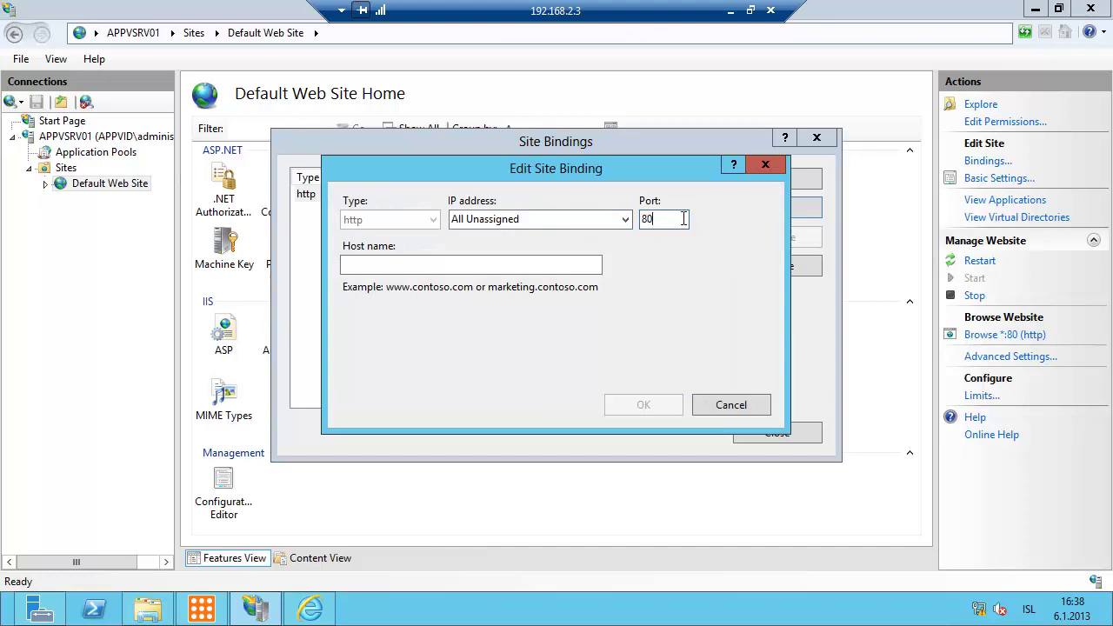
type("88")
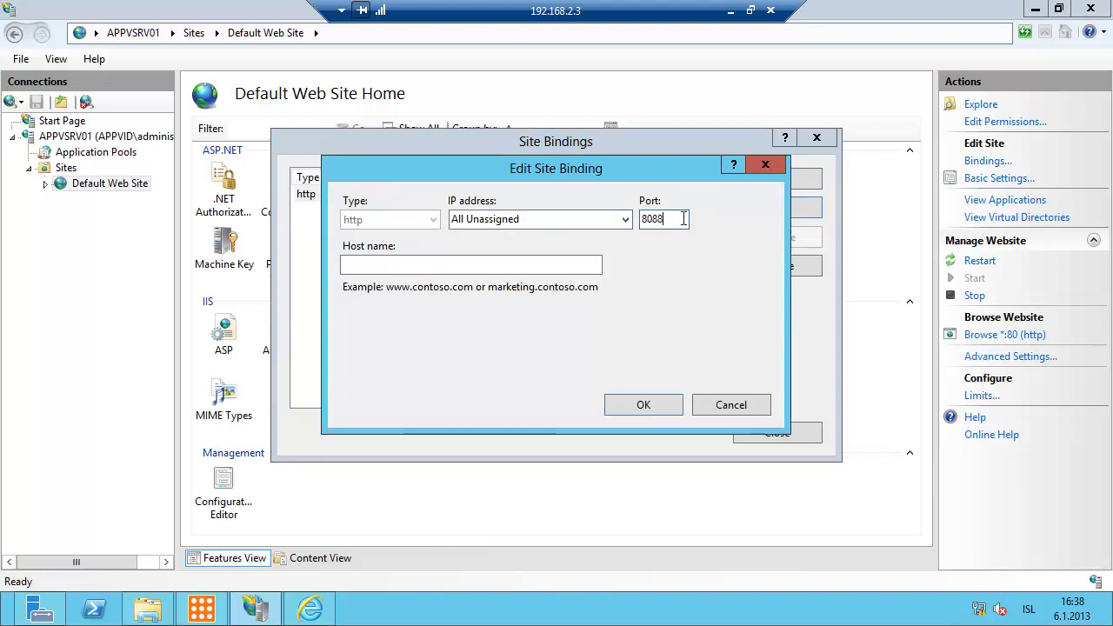
left_click(642, 410)
left_click(785, 438)
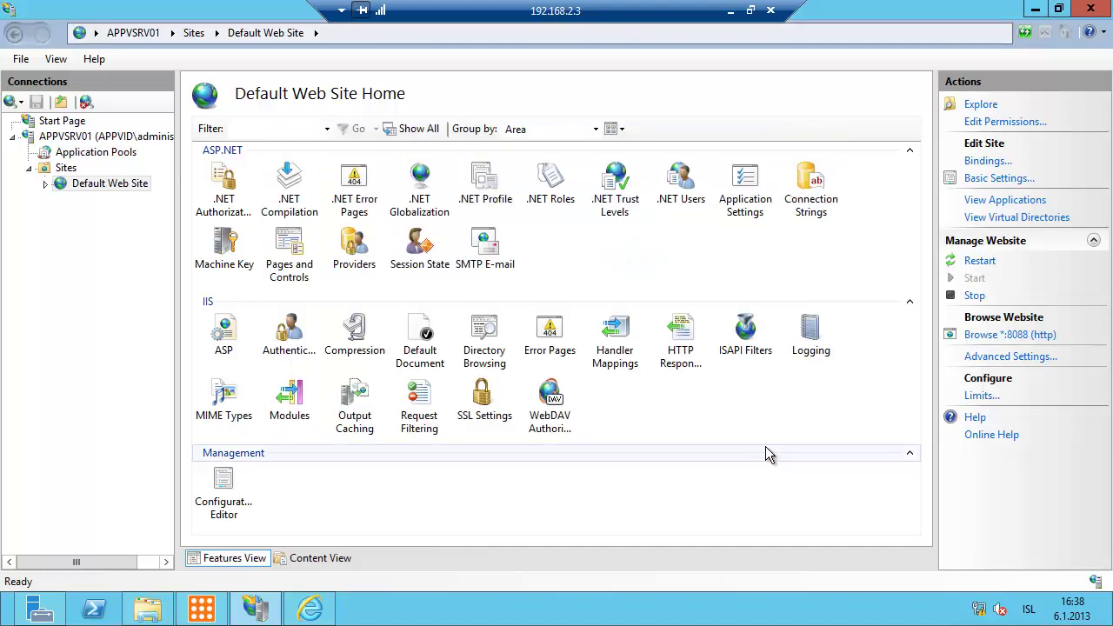
- Close IIS Manager, accept Internet Explorer 10's recommended security and compatibility settings, and close the browser
left_click(1091, 10)
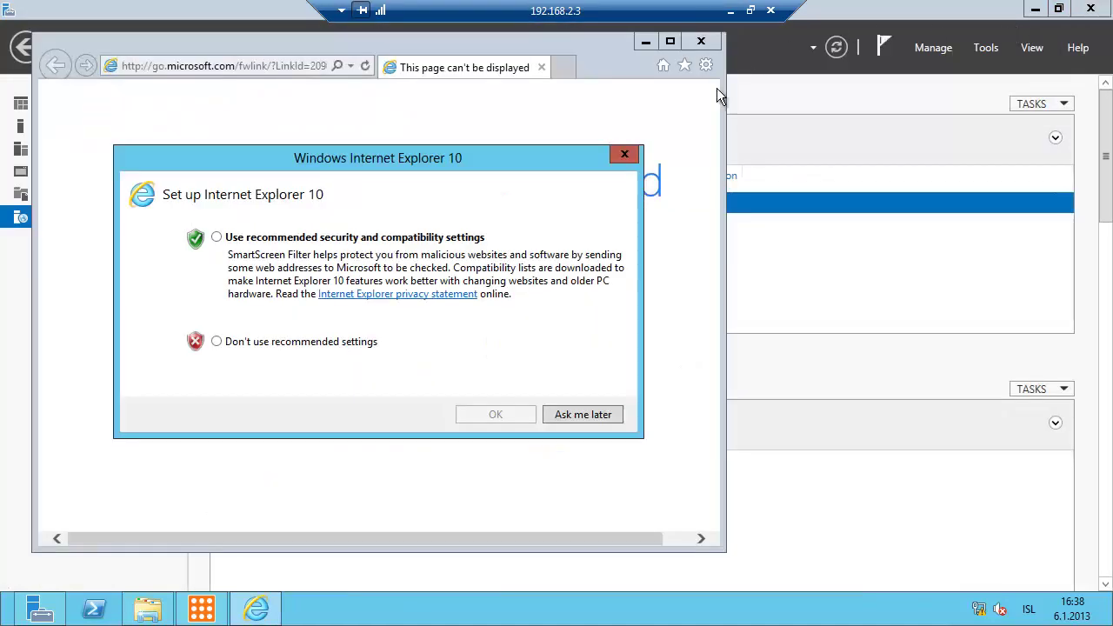
left_click(318, 246)
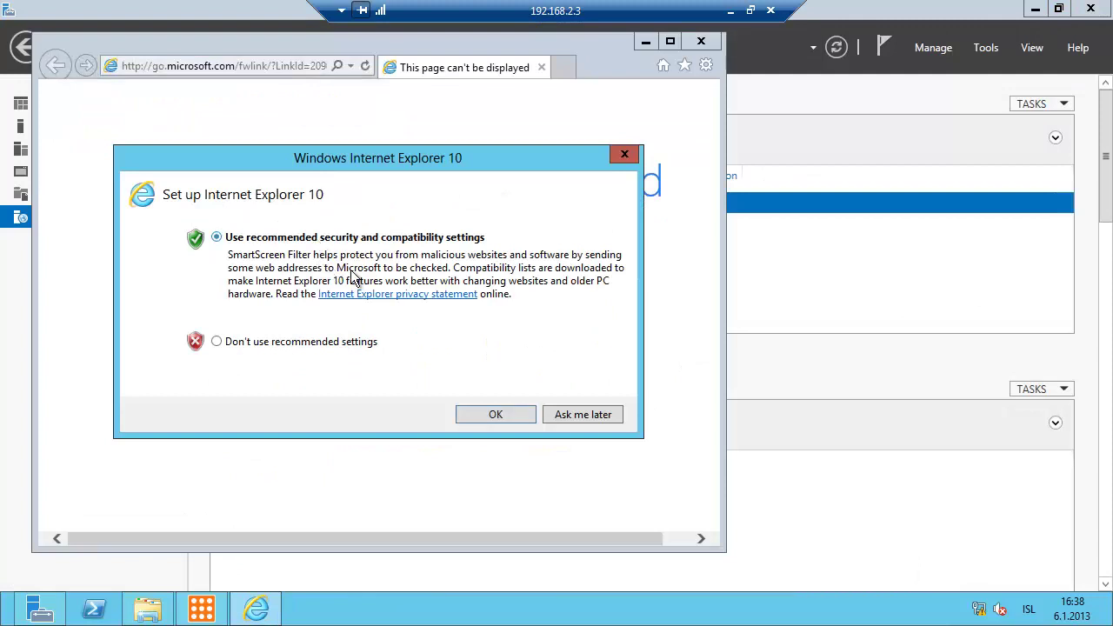
left_click(479, 415)
left_click(700, 42)
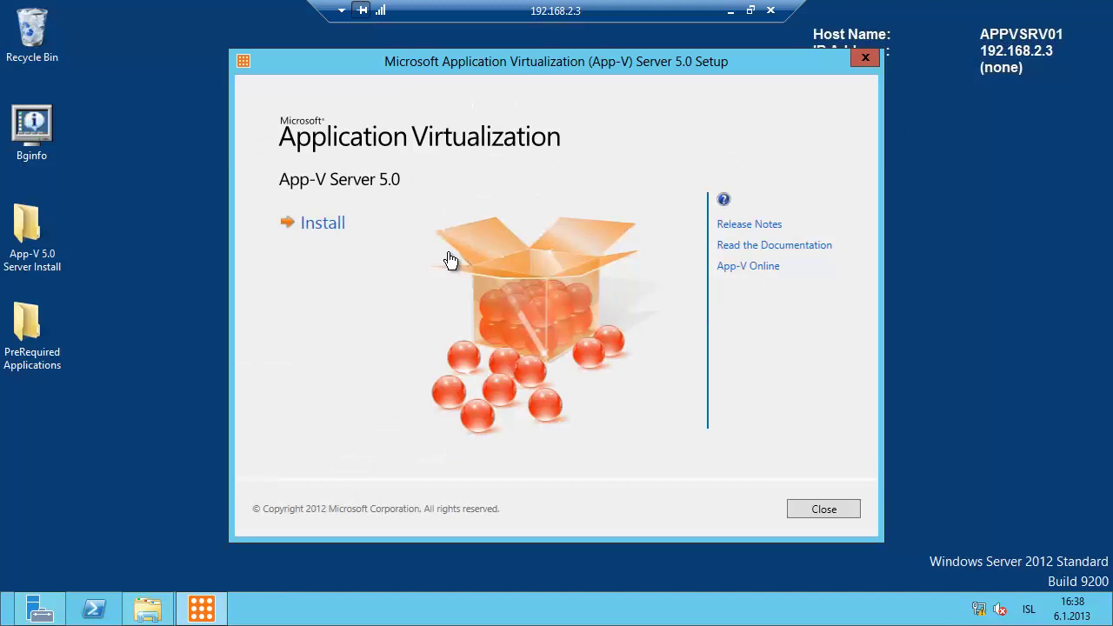
- Accept the App-V Server license terms and select Management Server, Publishing Server and Reporting Server for installation in the default location
left_click(330, 425)
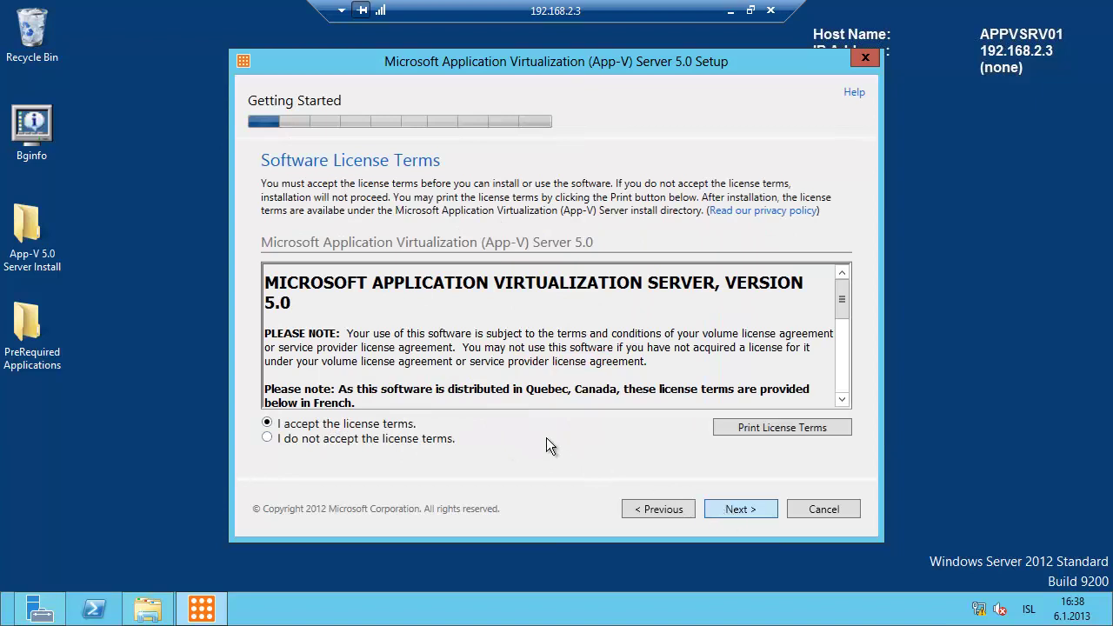
left_click(268, 207)
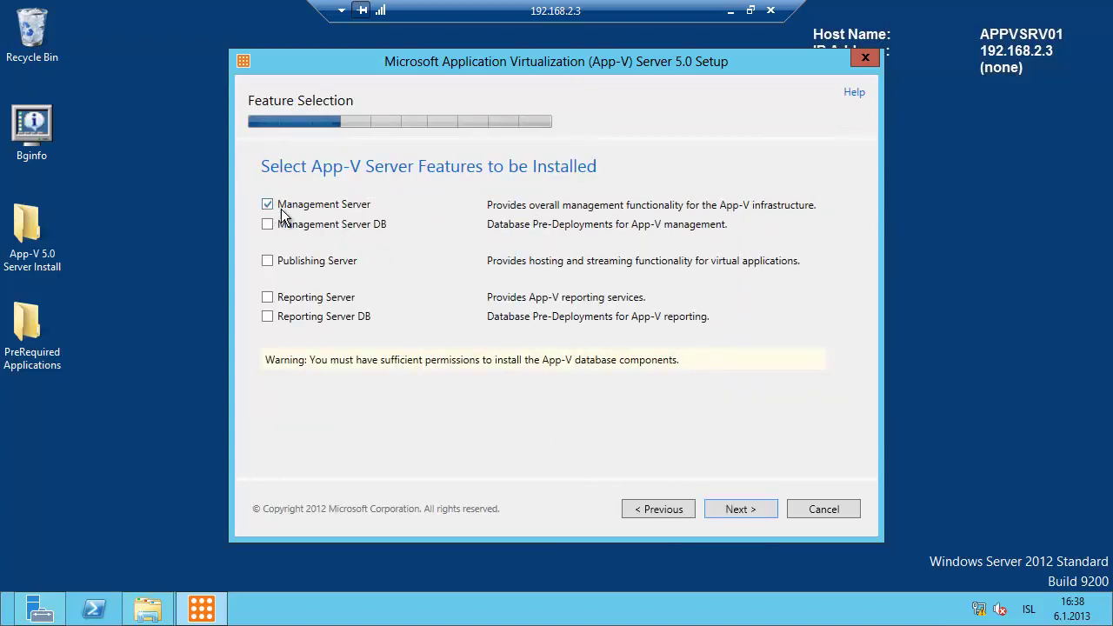
left_click(268, 261)
left_click(268, 298)
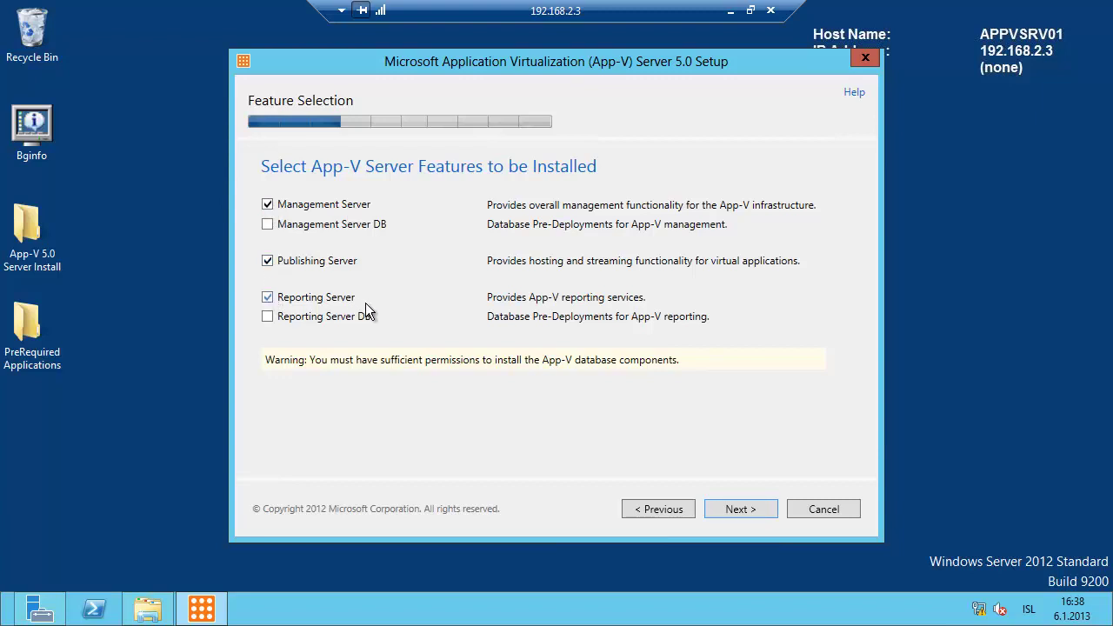
left_click(739, 506)
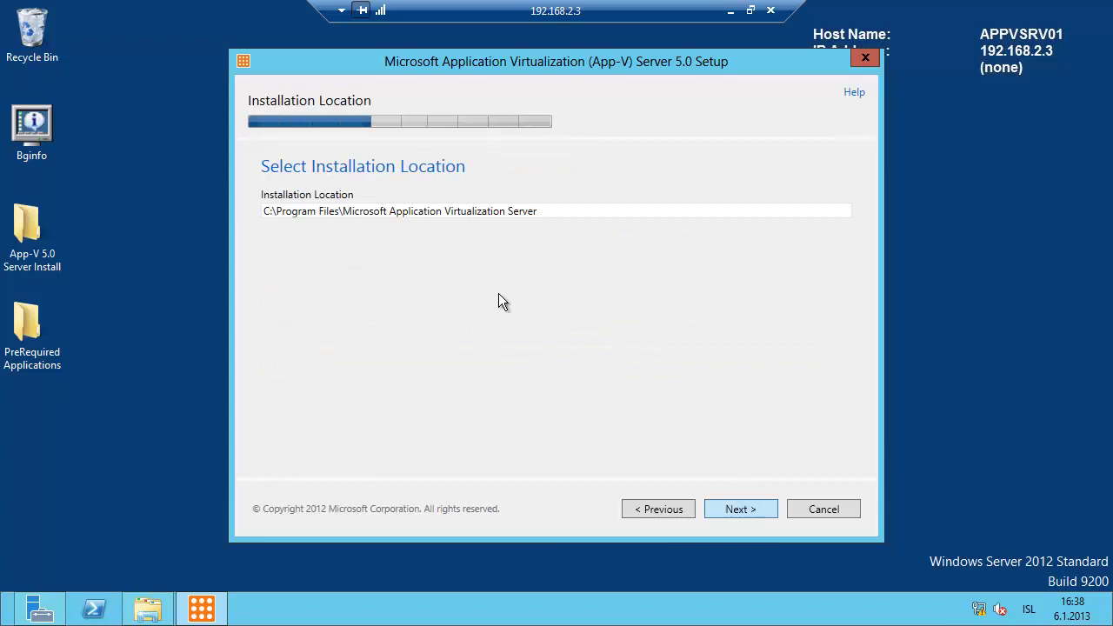
left_click(728, 508)
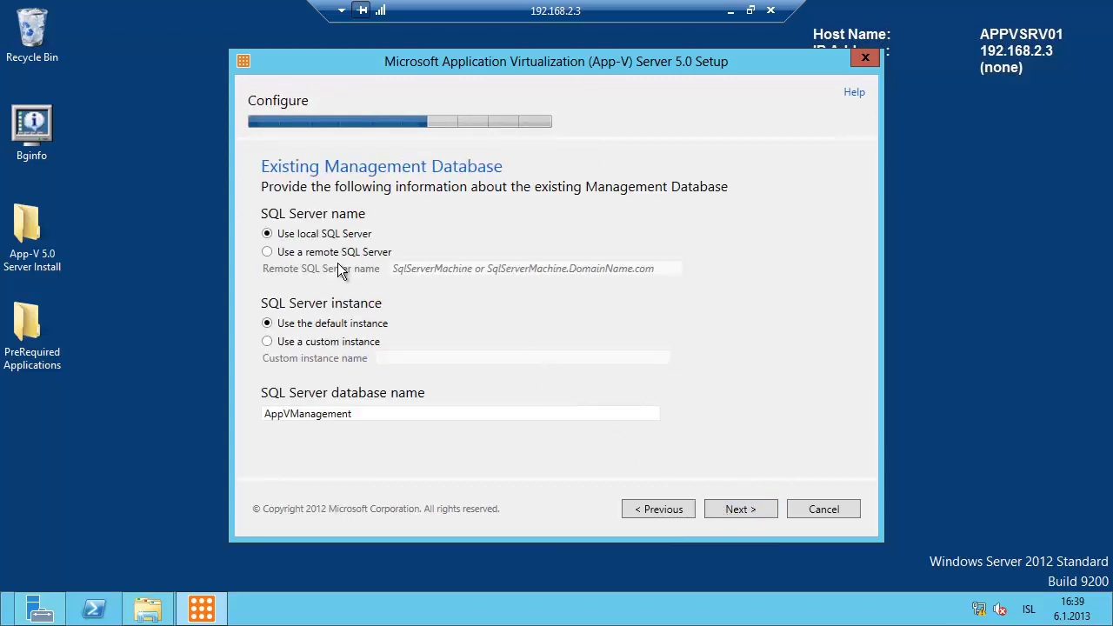
- Point the existing Management database to the remote SQL Server SQLSRV01.APPVID.LOCAL, keeping the default instance and the AppVManagement database name
left_click(284, 252)
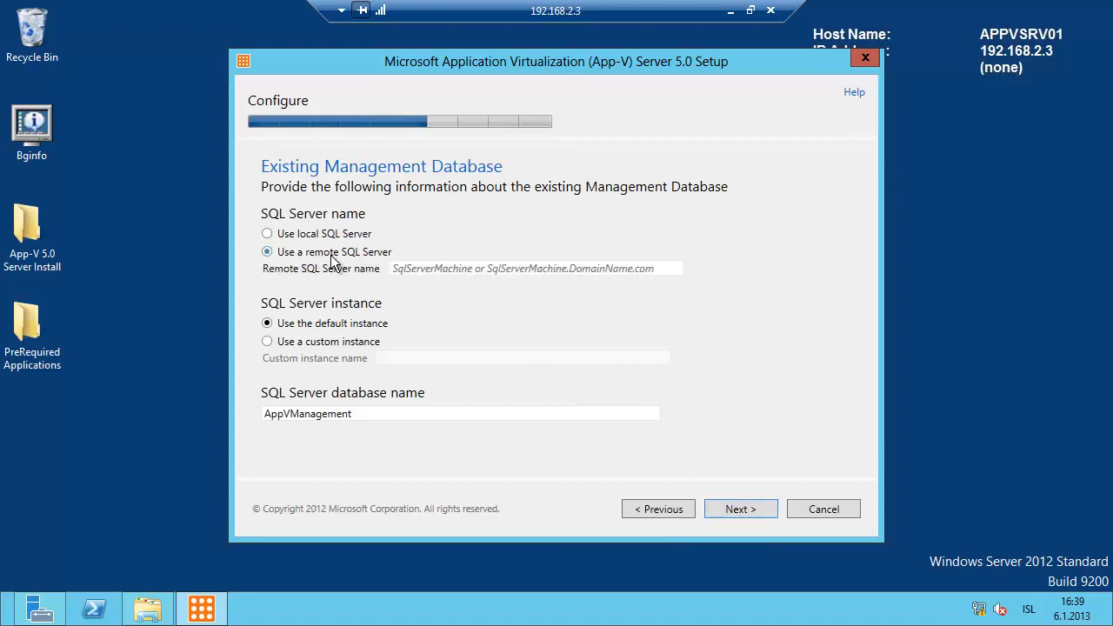
left_click(472, 275)
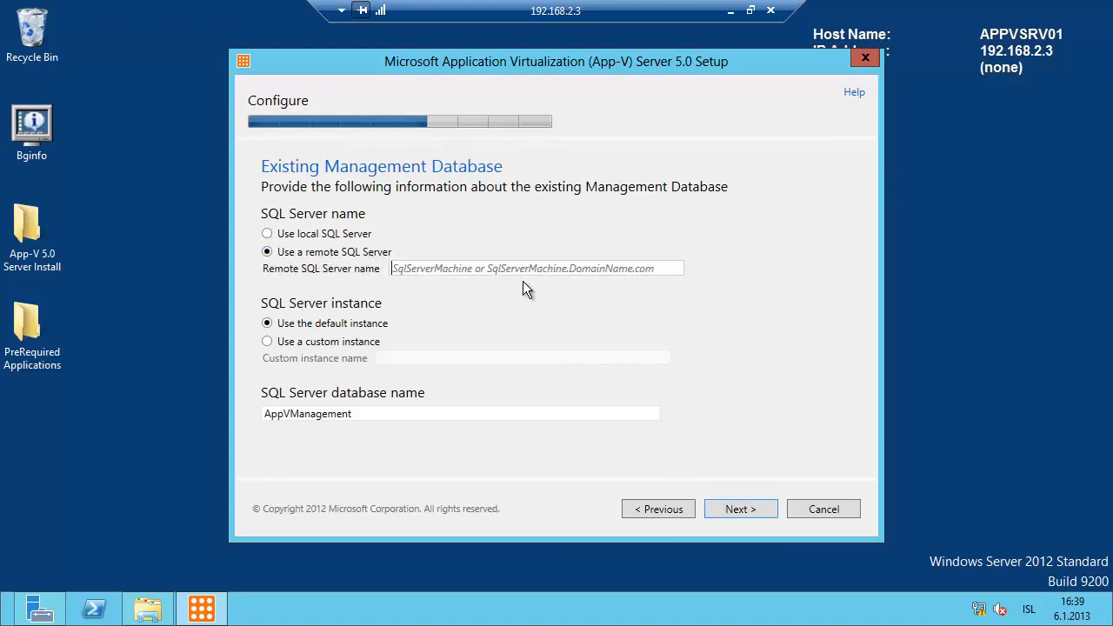
type("SQLSRV01.APPVID.LOCAL")
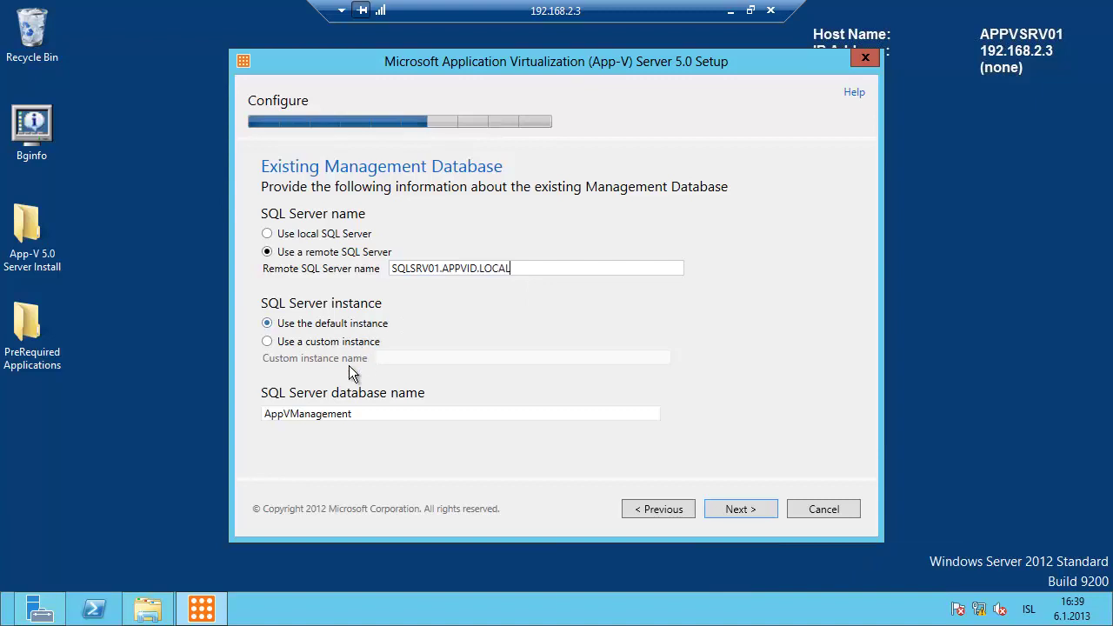
left_click(730, 510)
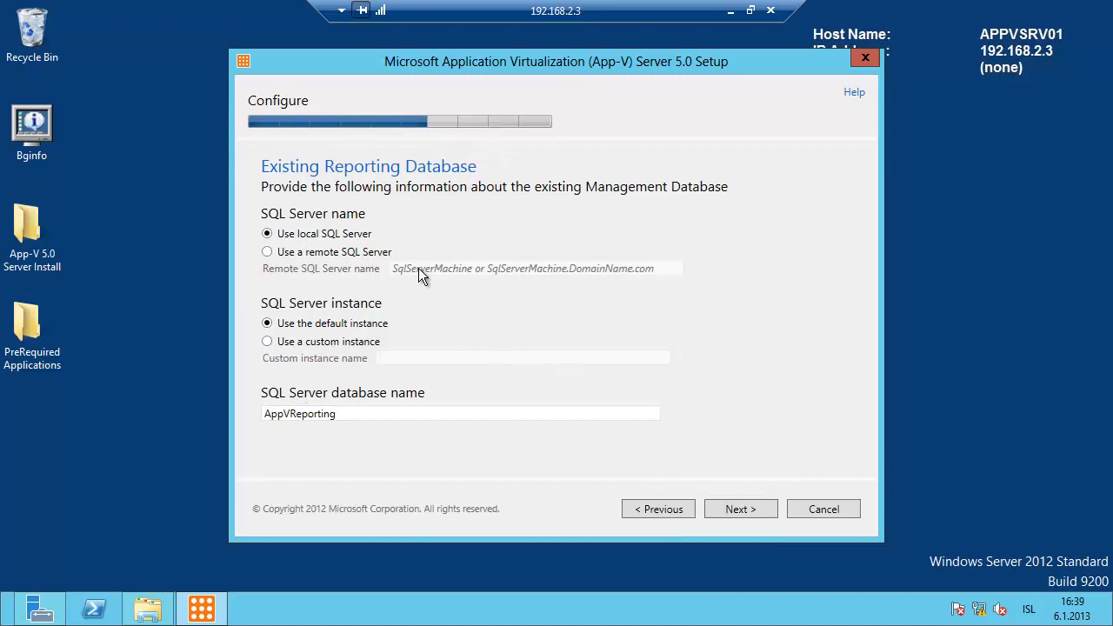
- Point the existing Reporting database to the remote SQL Server SQLSRV01.APPVID.LOCAL, keeping the default instance and the AppVReporting database name
left_click(320, 253)
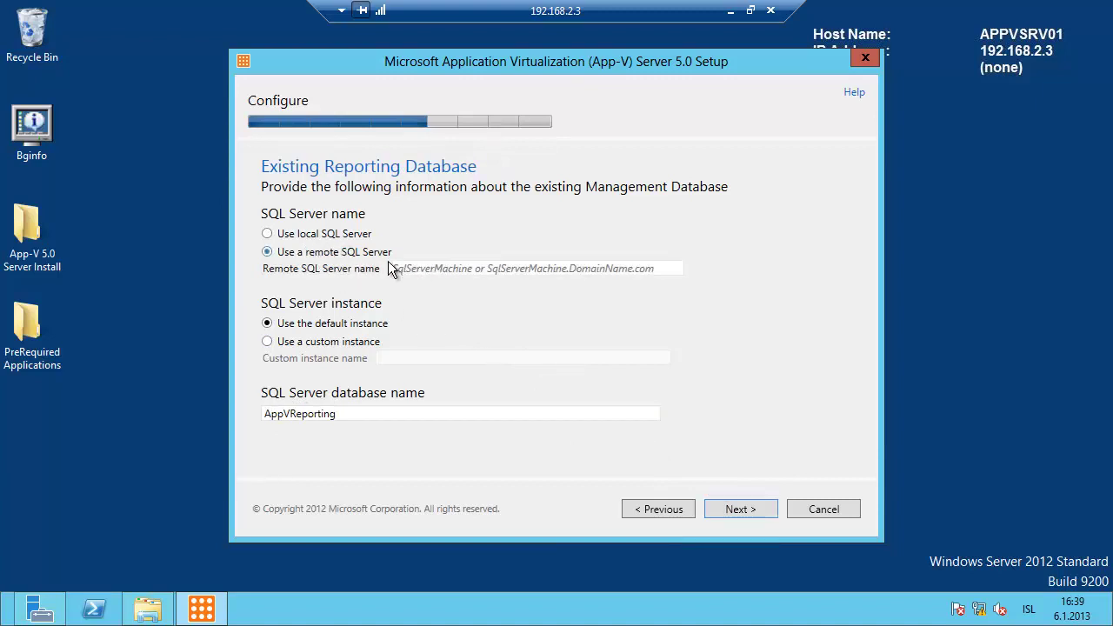
type("SQL")
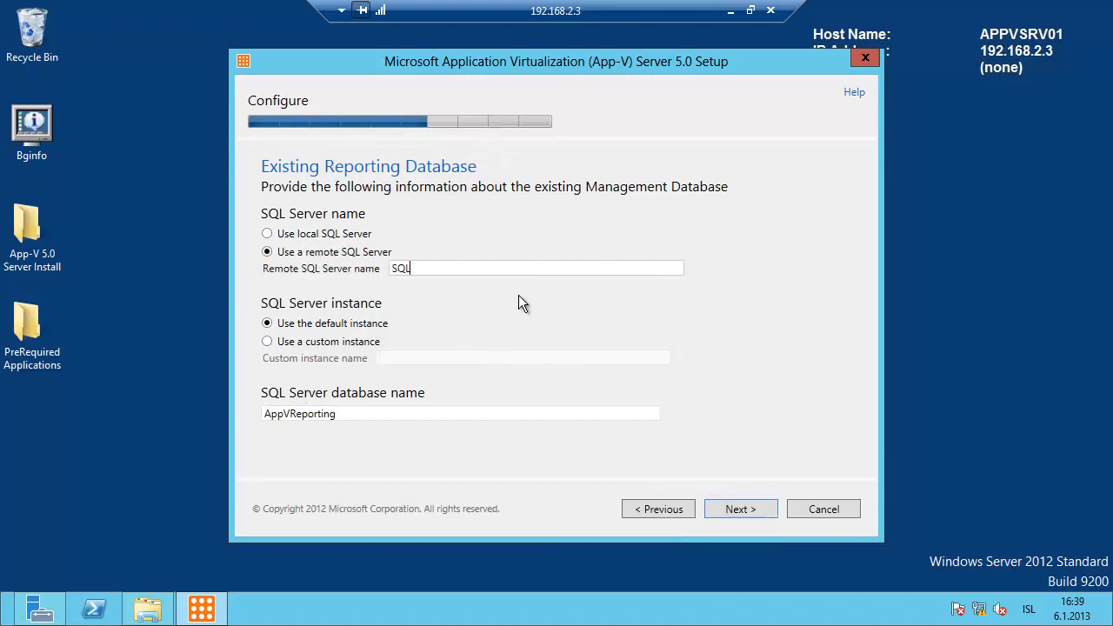
type("SRV01.APPVID.LOCAL")
left_click(741, 511)
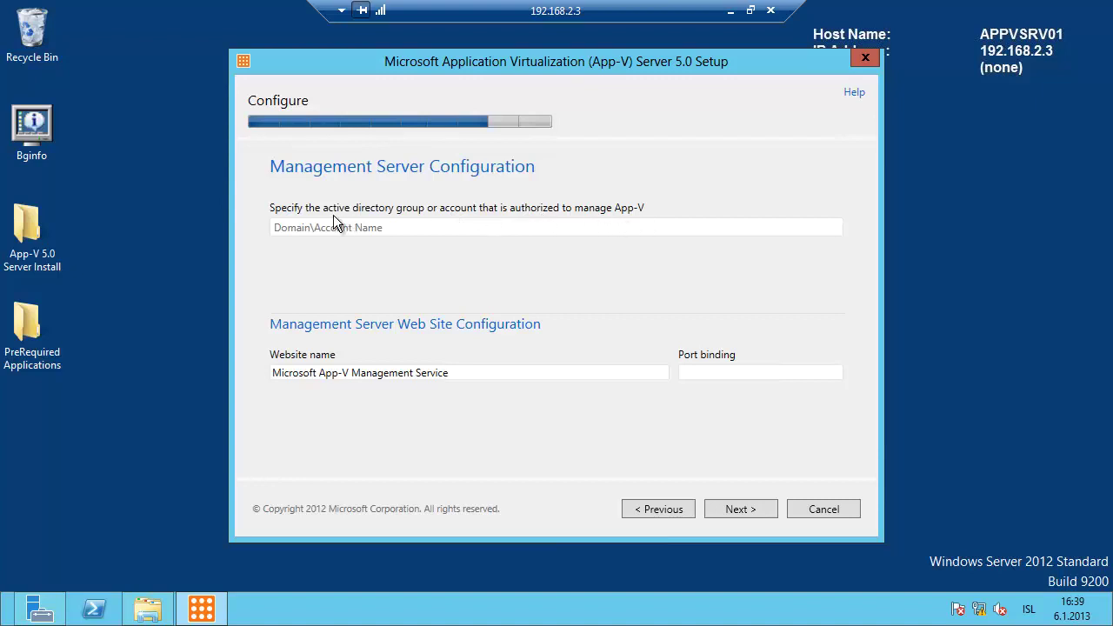
- Specify APPVID.LOCAL\appv_admins as the Active Directory group authorized to manage App-V
left_click(289, 228)
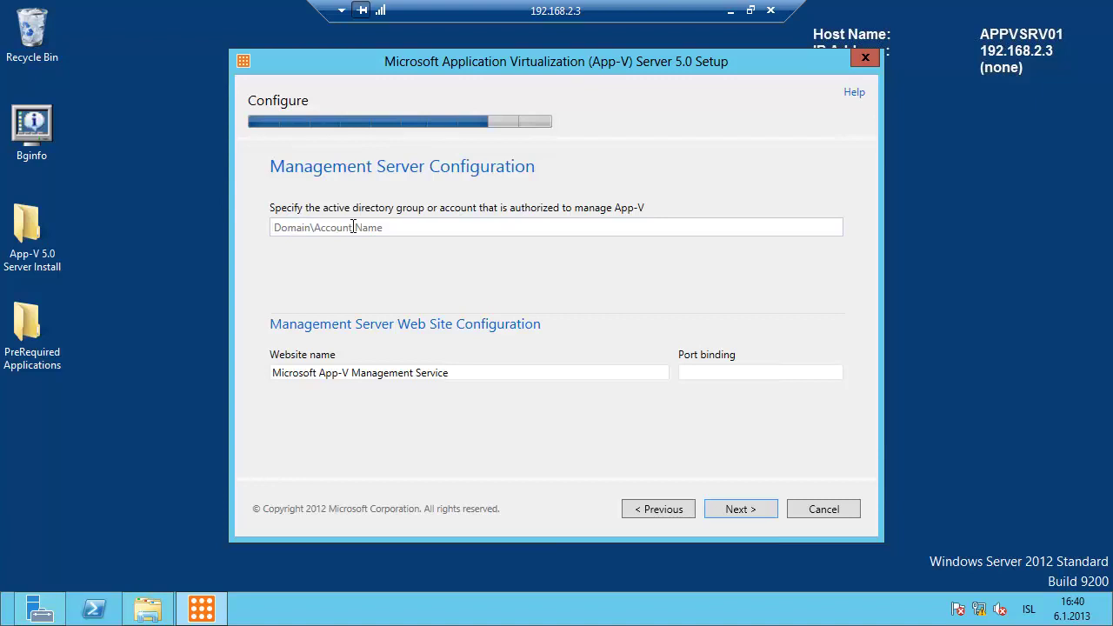
type("APPVID.LOCAL\\appv")
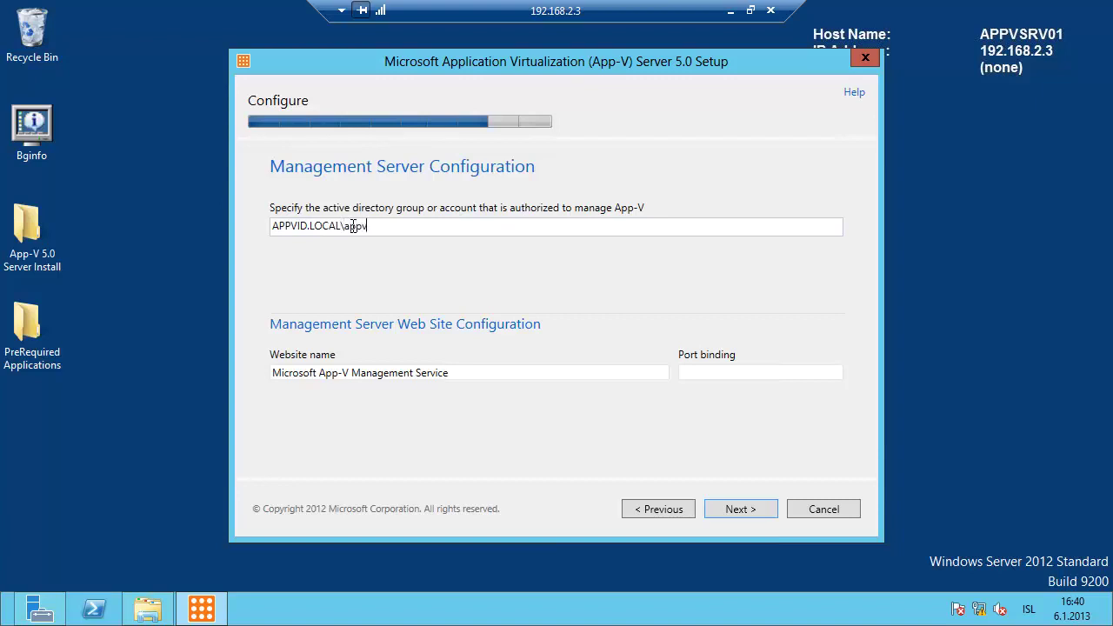
type("_admins")
- Switch to the ADSRV01 remote session and check the members of the appv_admins group in Active Directory
left_click(730, 10)
left_click(184, 611)
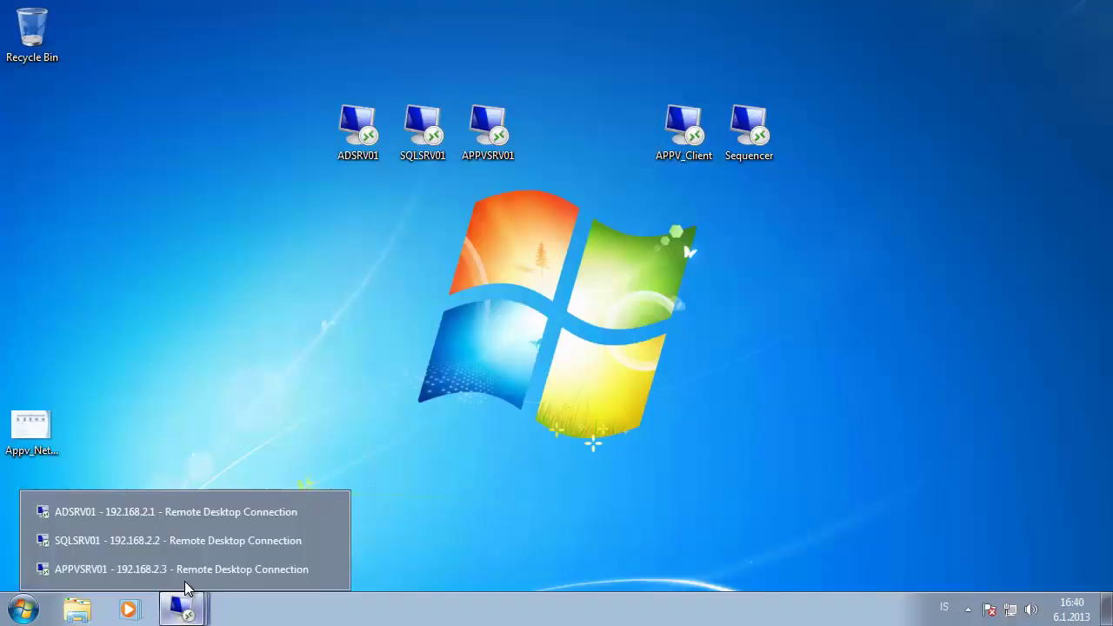
left_click(191, 512)
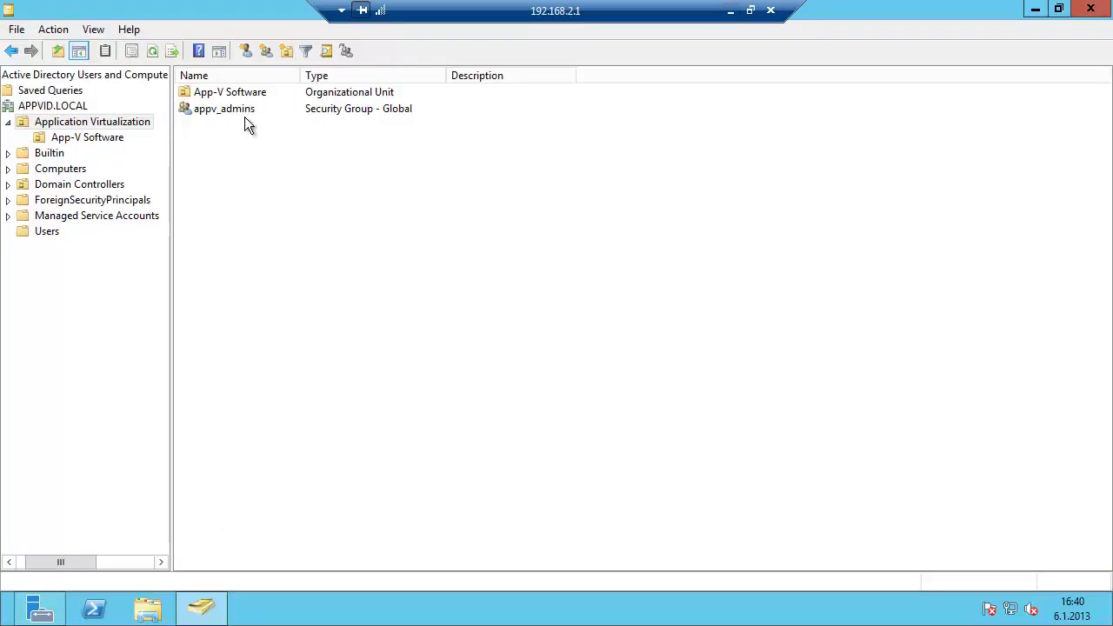
left_click(263, 114)
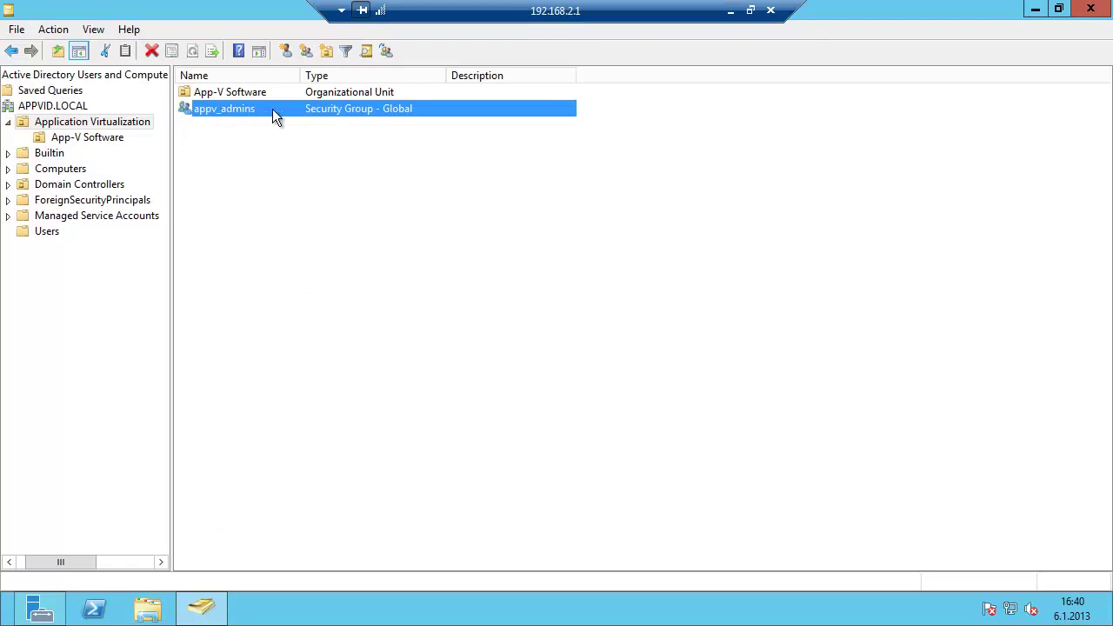
double_click(272, 109)
left_click(455, 137)
left_click(470, 197)
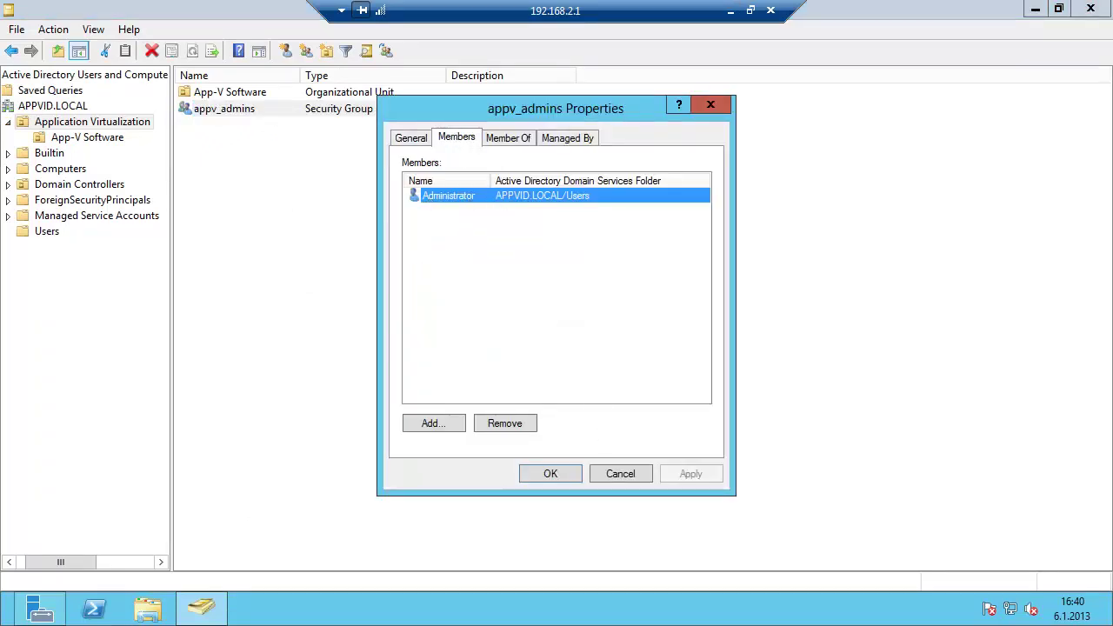
left_click(631, 473)
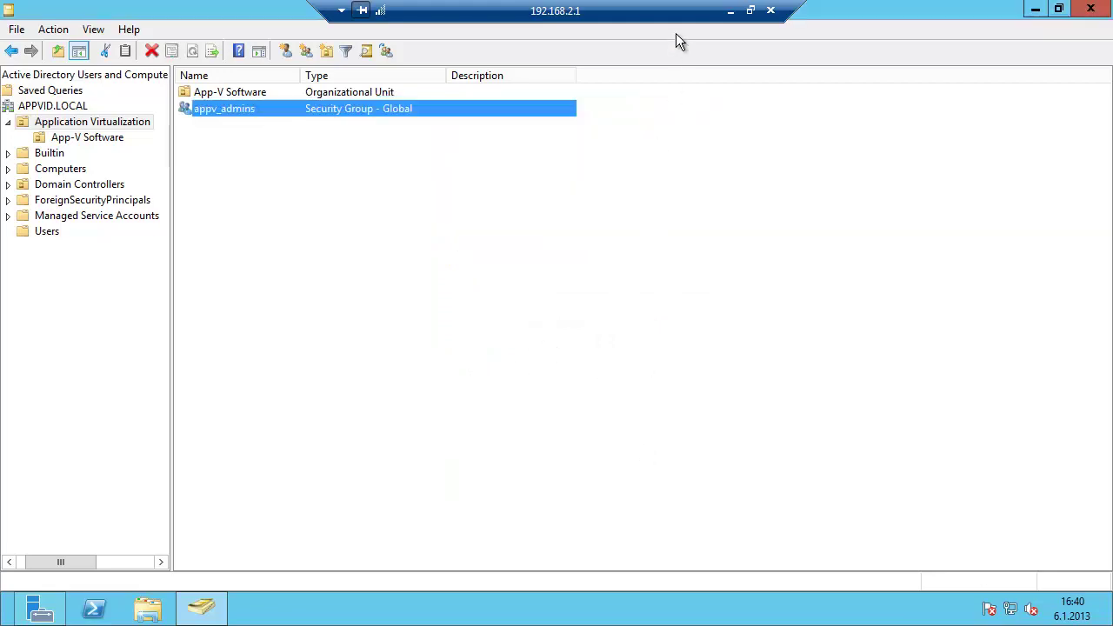
- Return to the APPVSRV01 remote session and set the Management Server website's port binding to 80
left_click(732, 11)
left_click(184, 598)
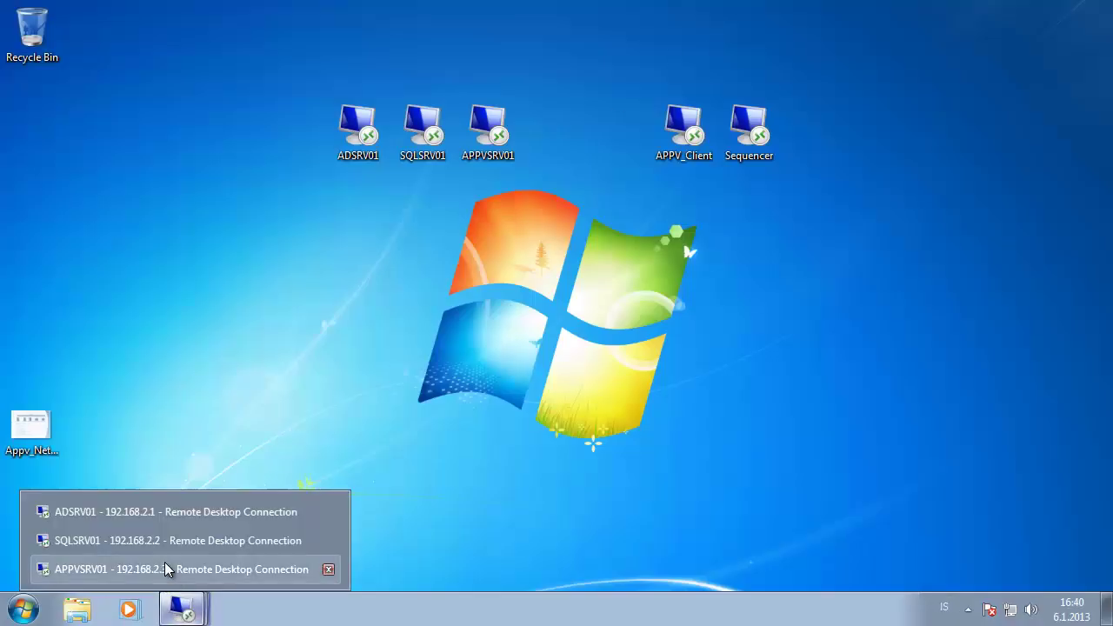
left_click(168, 568)
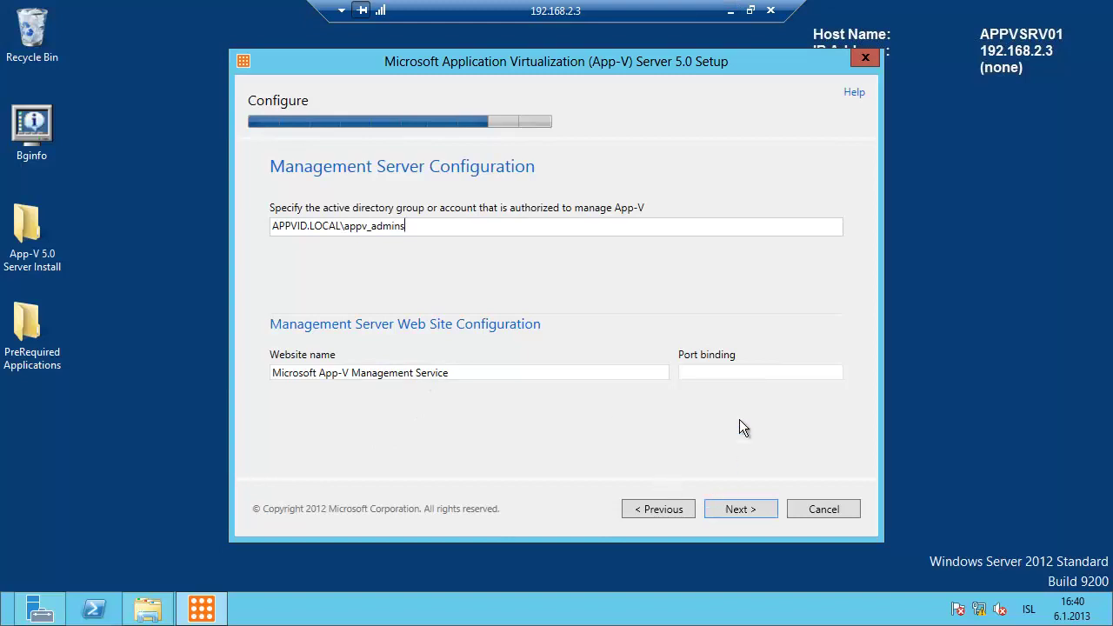
left_click(716, 372)
type("80")
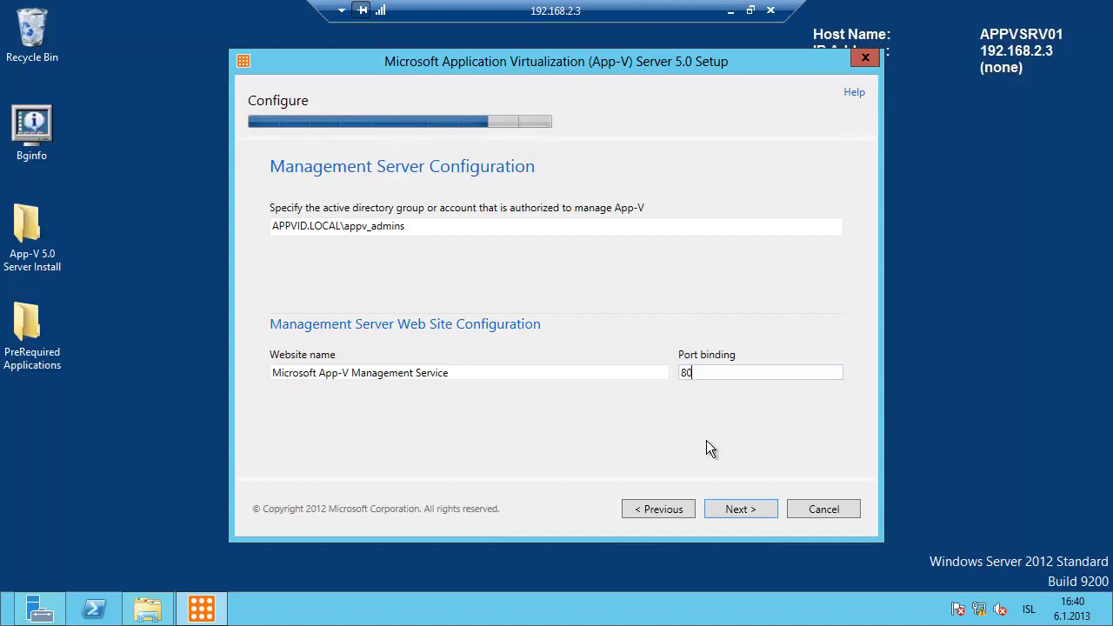
left_click(737, 510)
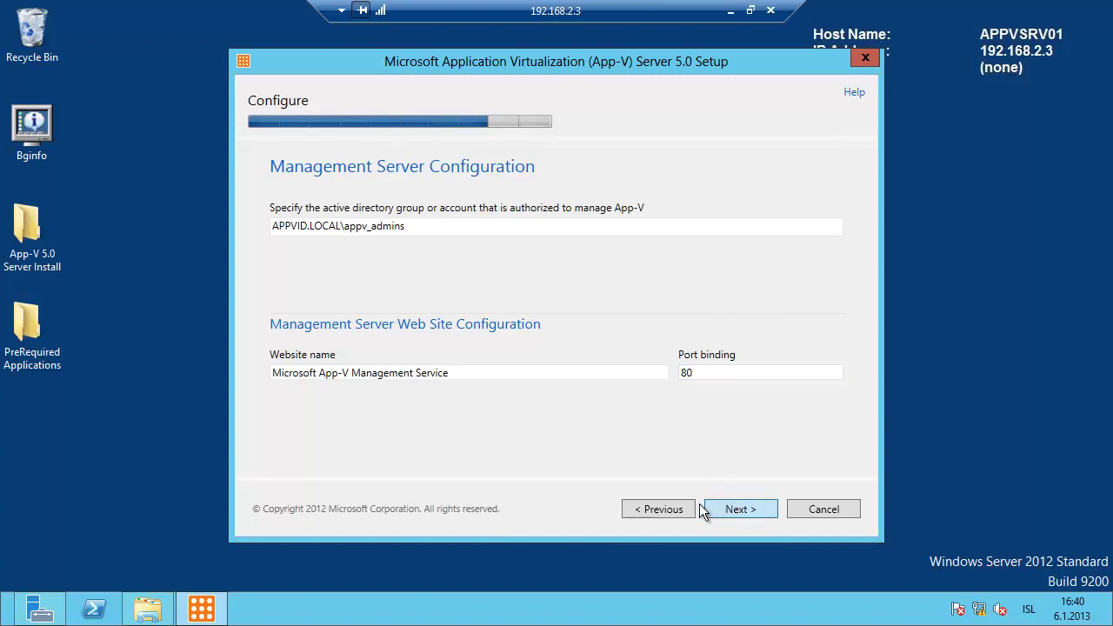
left_click(735, 510)
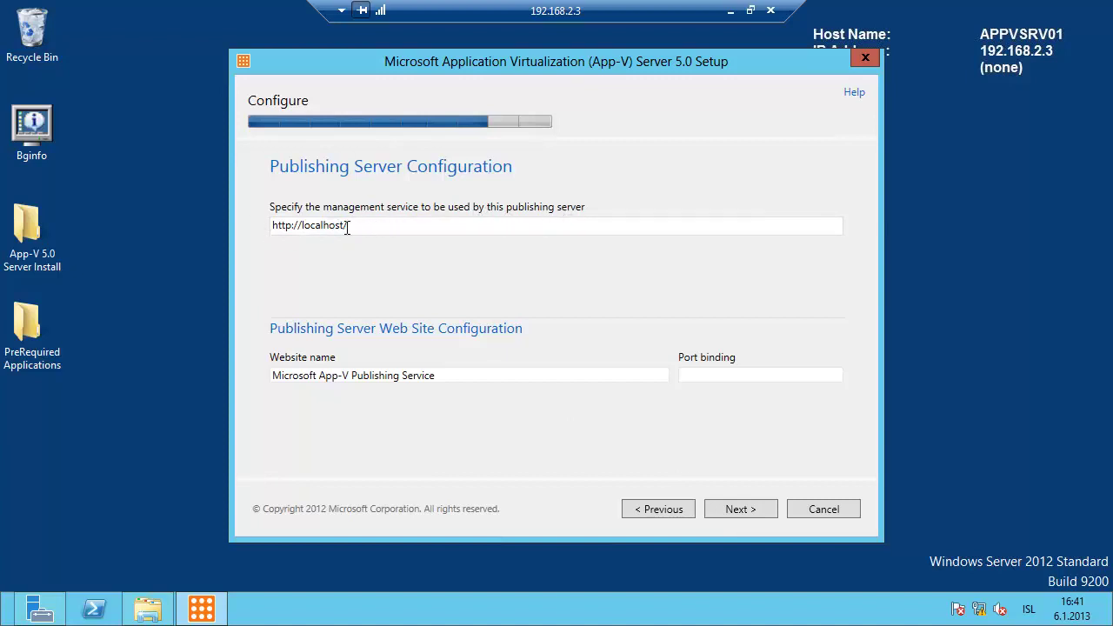
left_click_drag(347, 226, 302, 226)
left_click(308, 226)
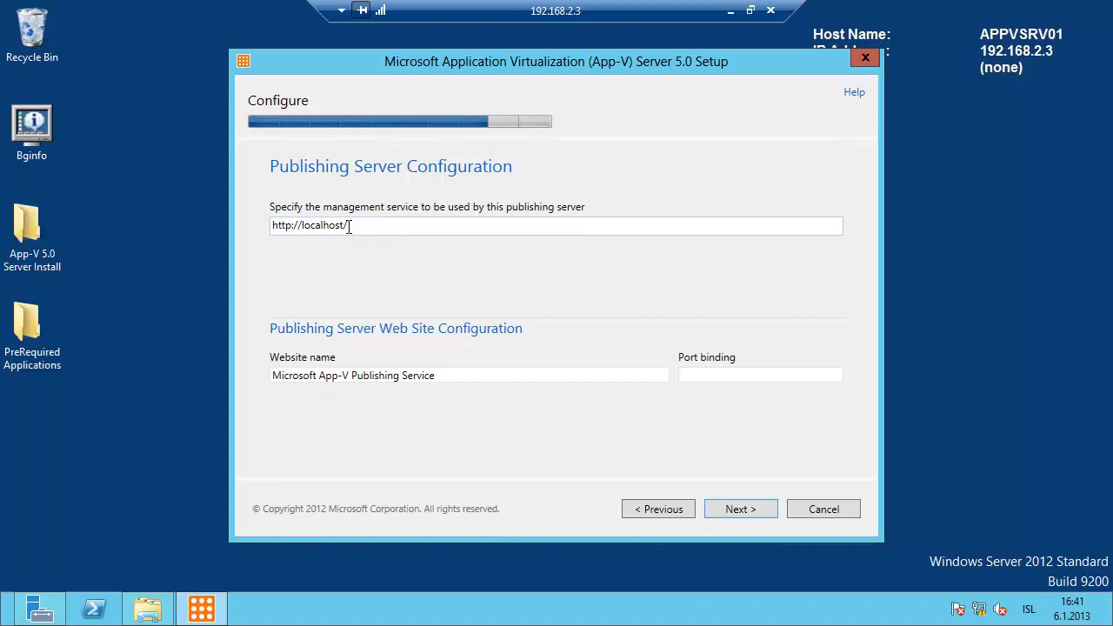
left_click_drag(346, 226, 307, 226)
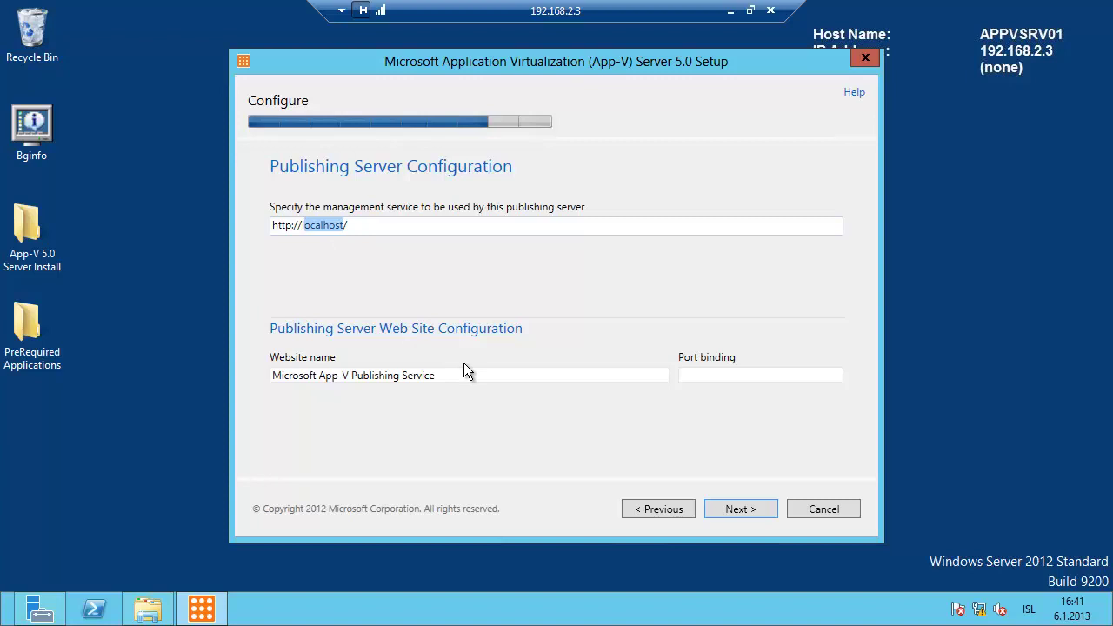
key("BackSpace")
type("appvsrv01")
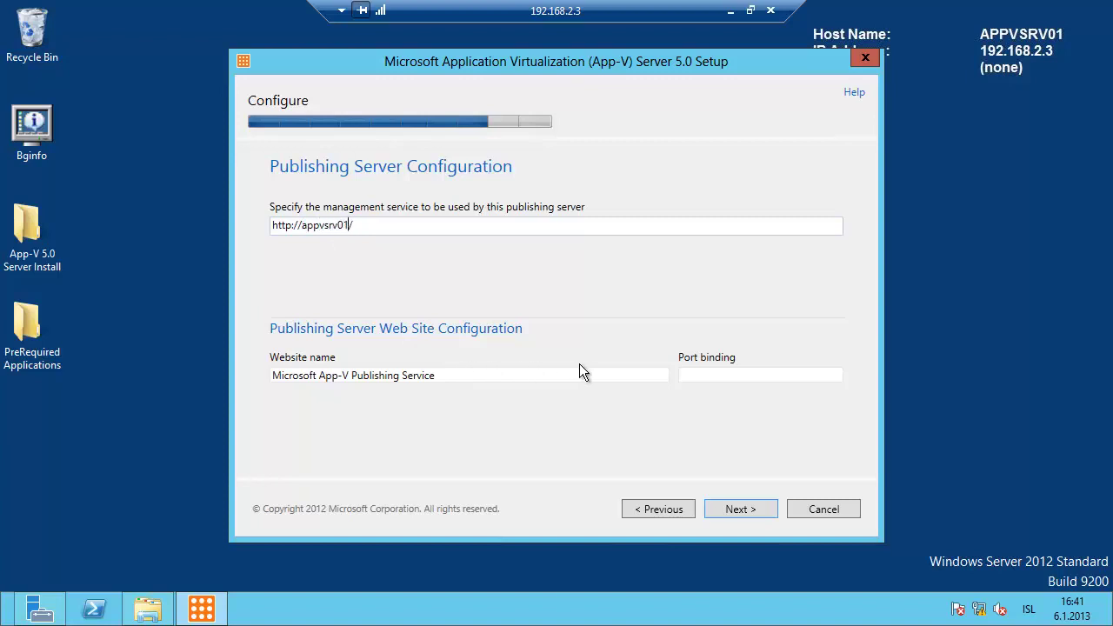
left_click(708, 375)
type("81")
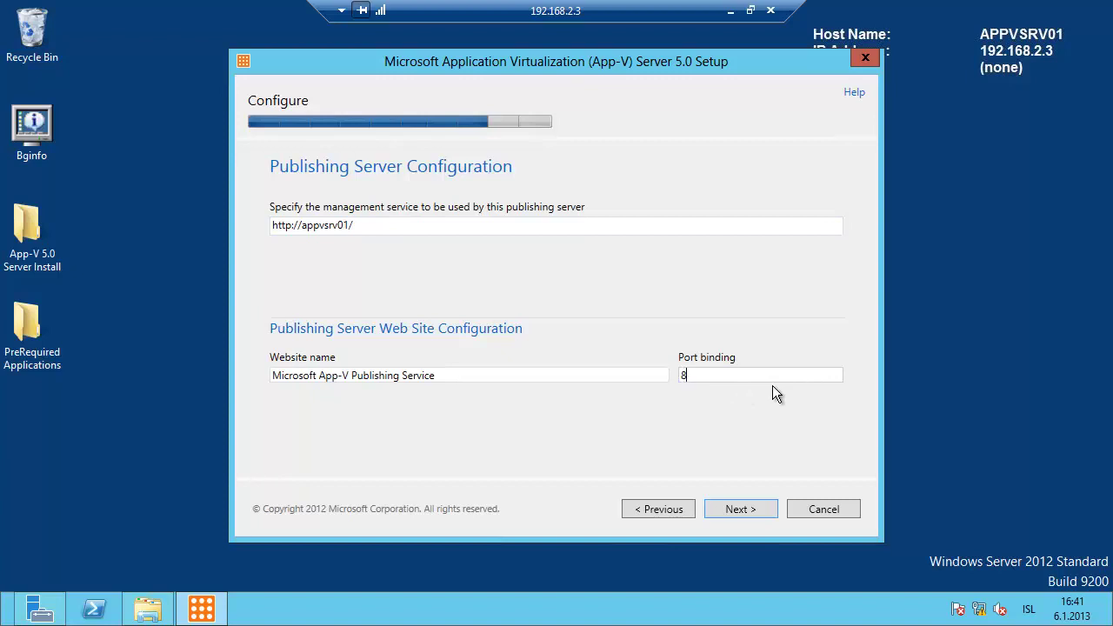
left_click(747, 510)
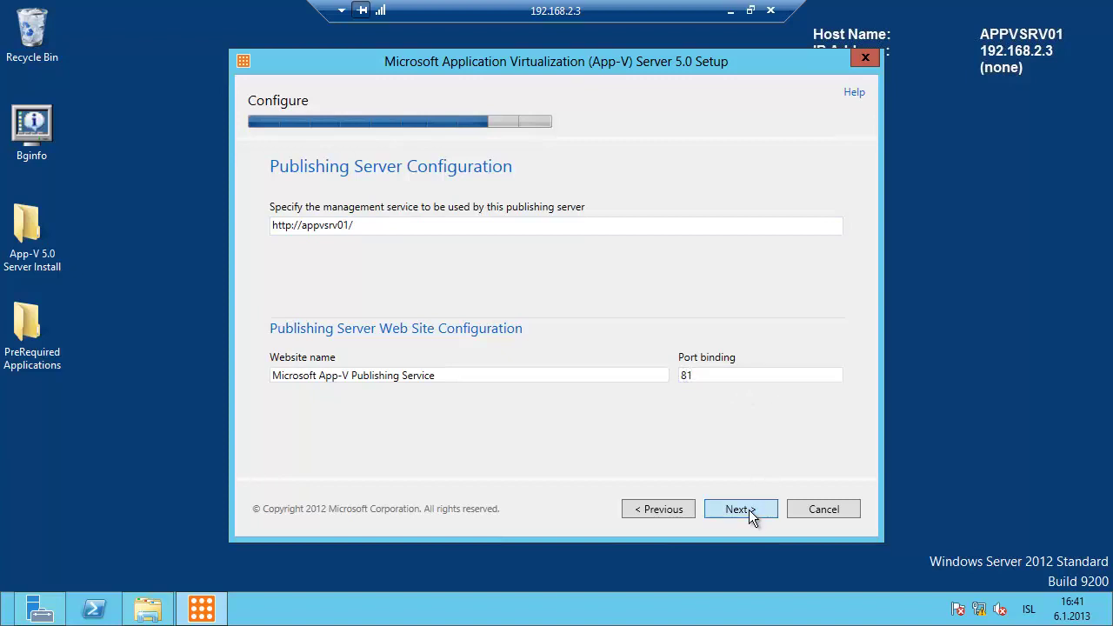
- Set the Reporting Server website's port binding to 82 and install the selected App-V server features
left_click(718, 229)
type("82")
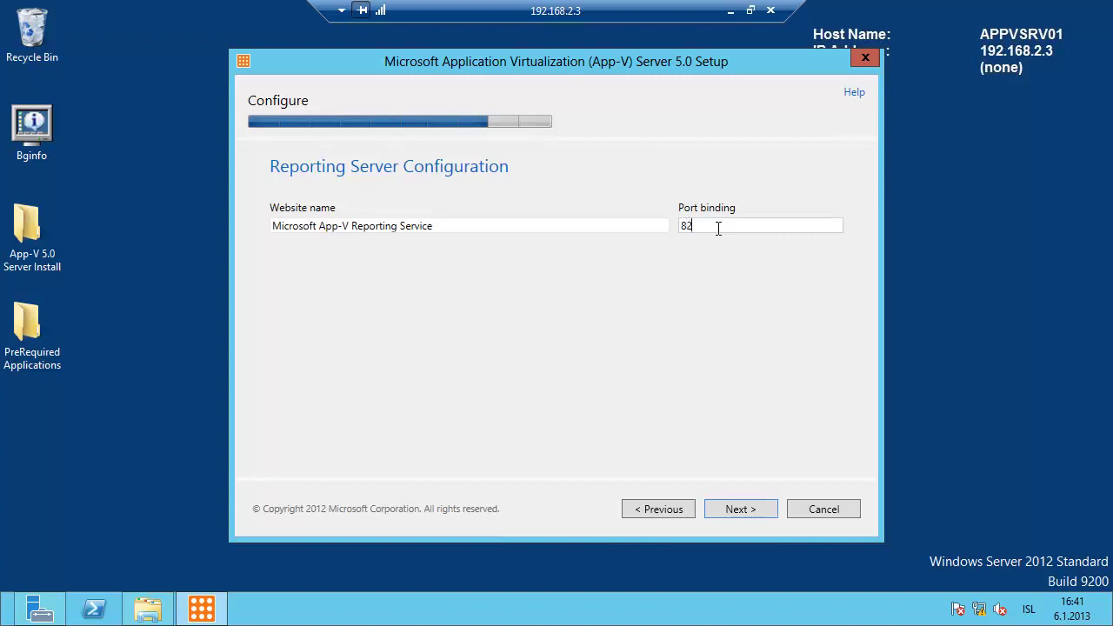
left_click(724, 510)
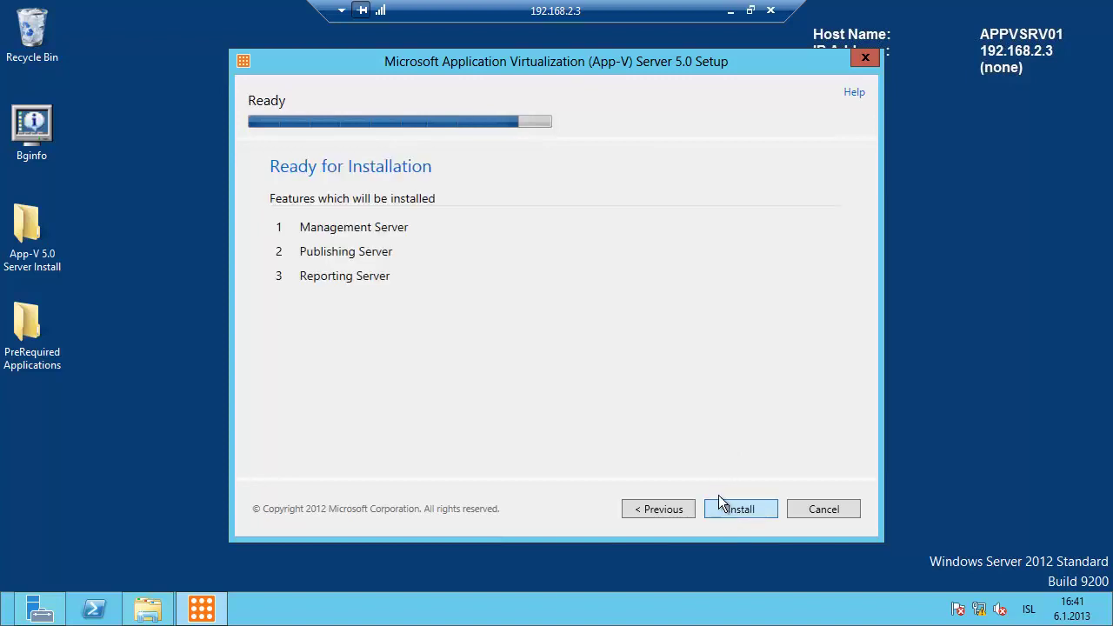
left_click(731, 509)
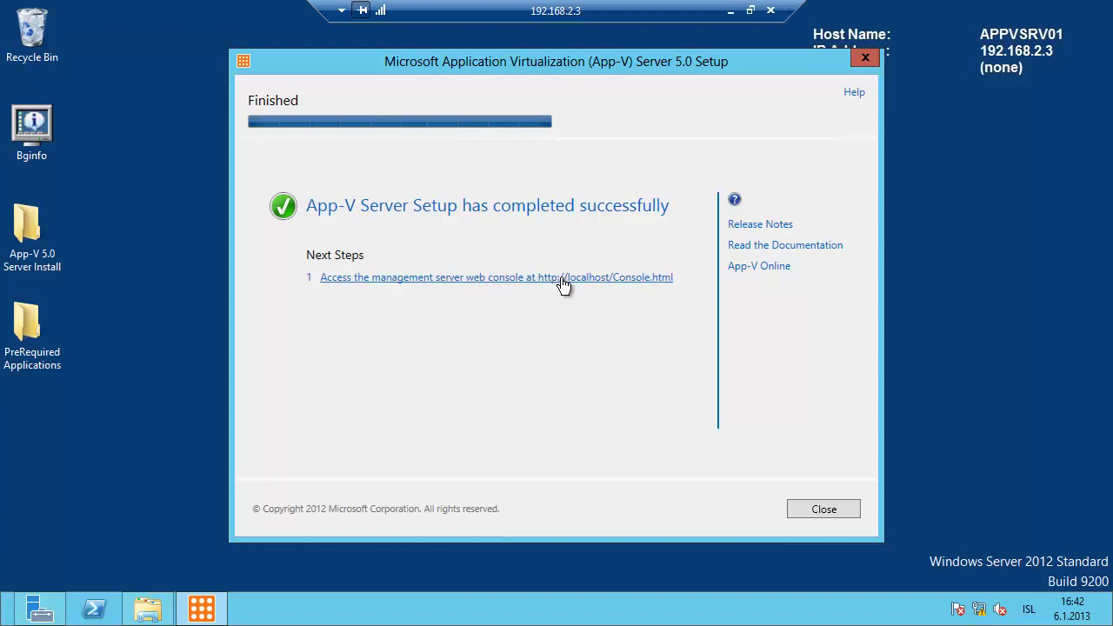
left_click(604, 278)
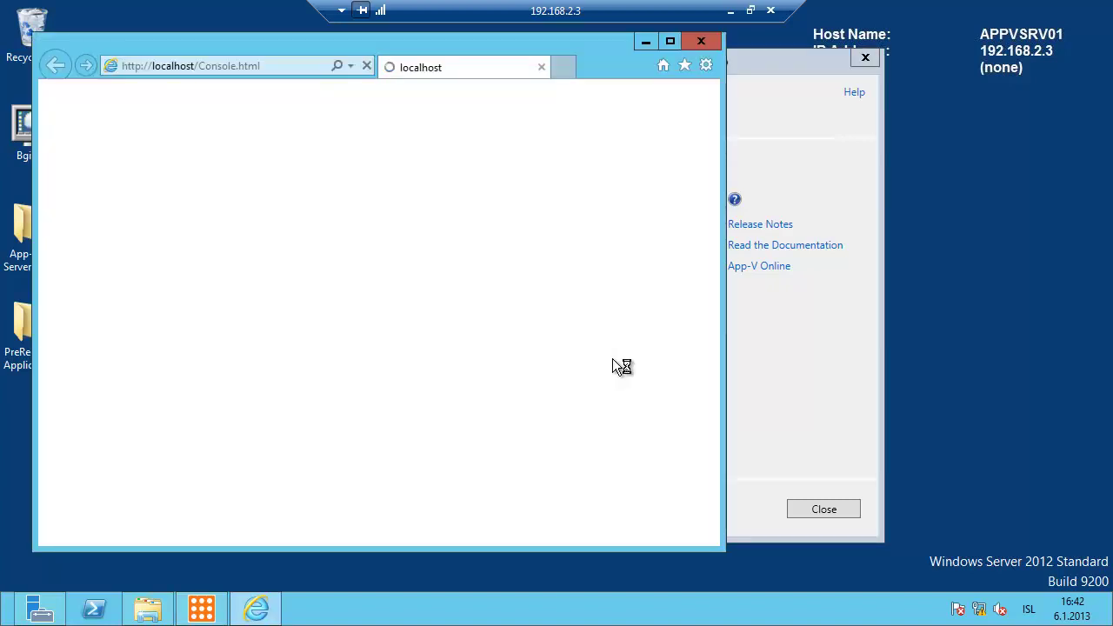
left_click(813, 471)
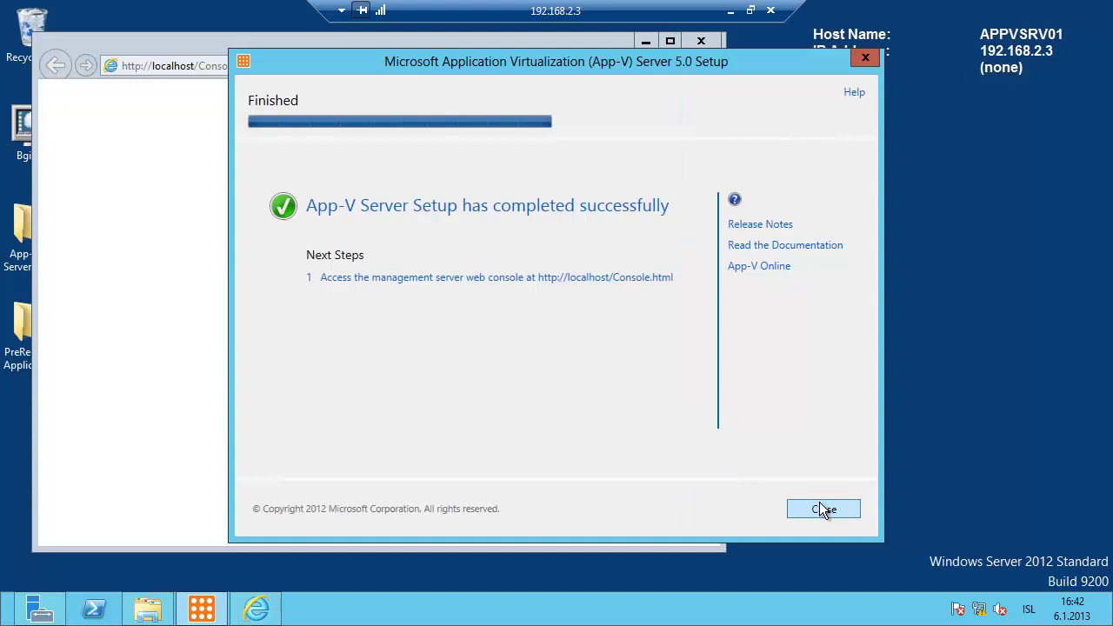
left_click(823, 510)
left_click(666, 41)
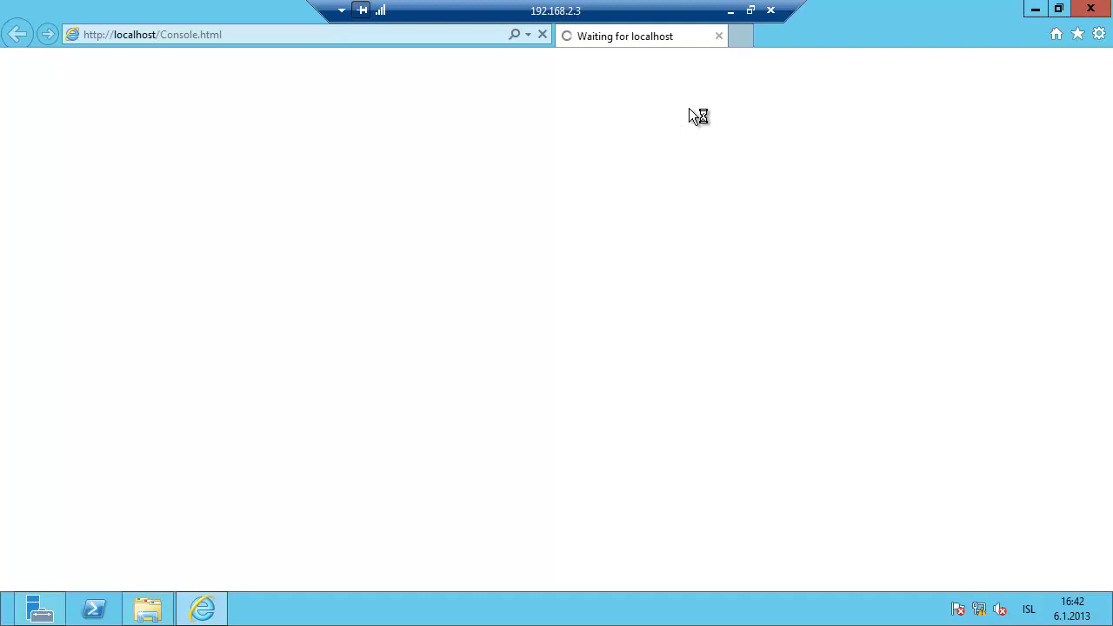
double_click(226, 16)
left_click_drag(263, 50, 486, 71)
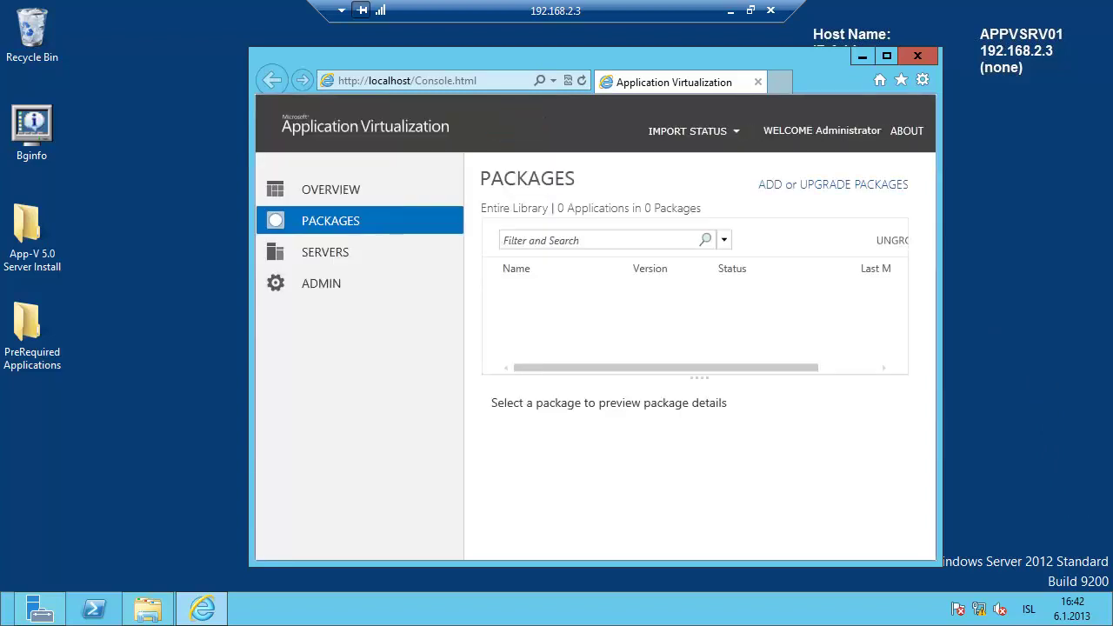
left_click(886, 55)
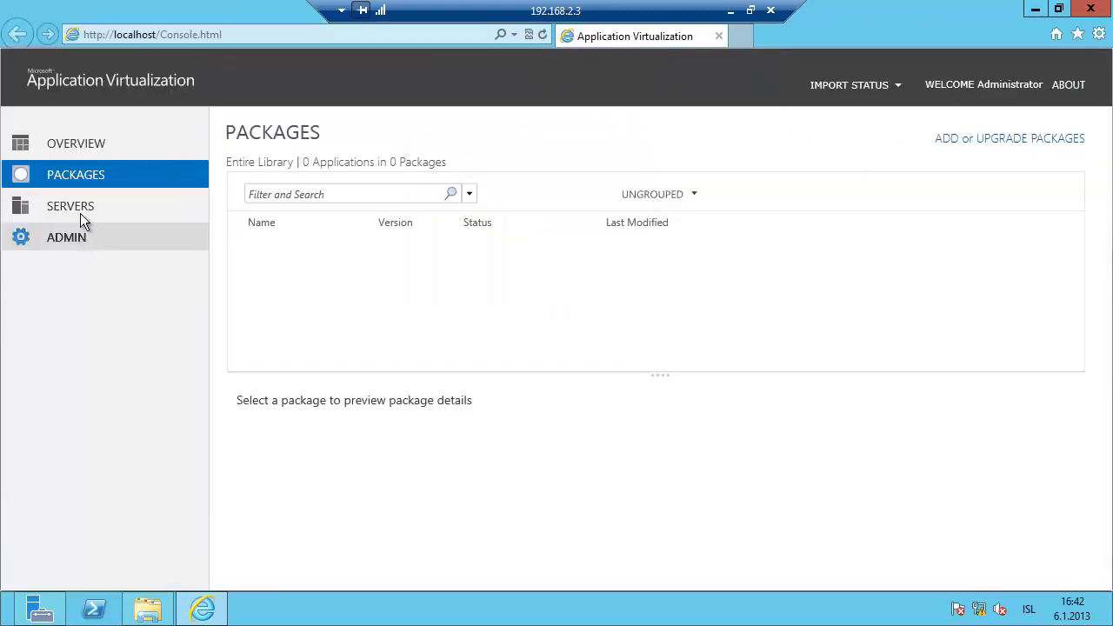
- Look through the console's Overview, Packages, Servers and Admin sections
left_click(89, 145)
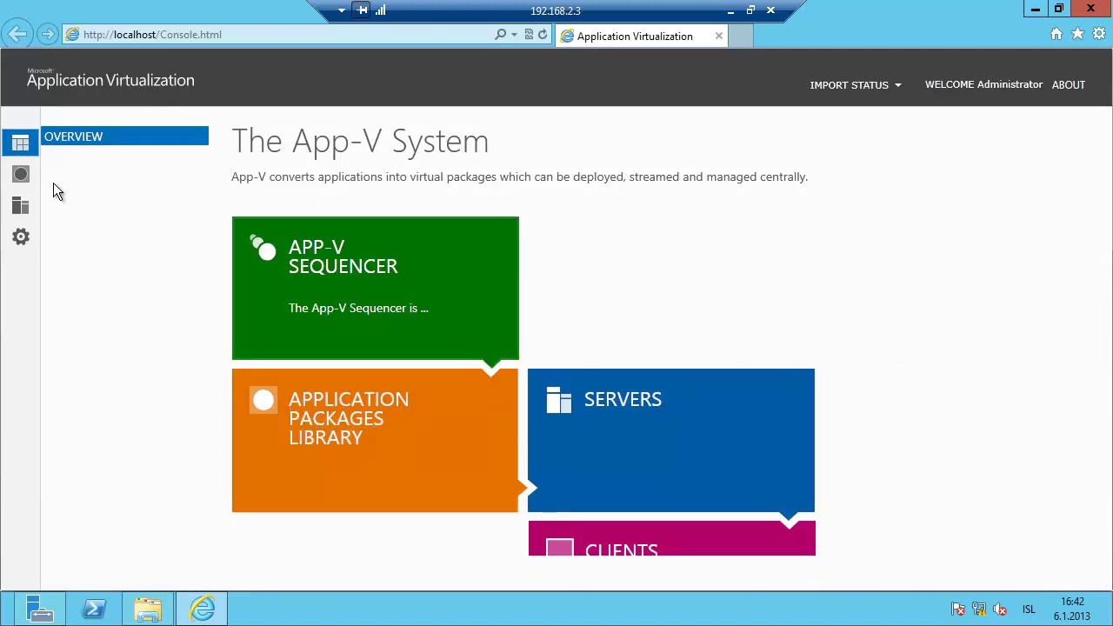
left_click(23, 179)
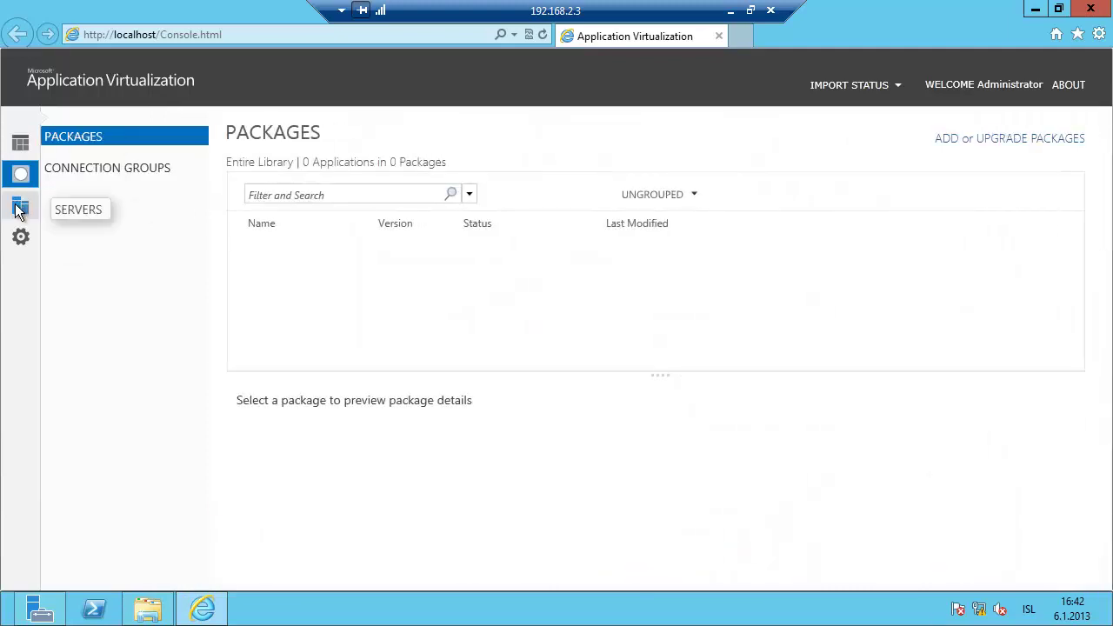
left_click(21, 207)
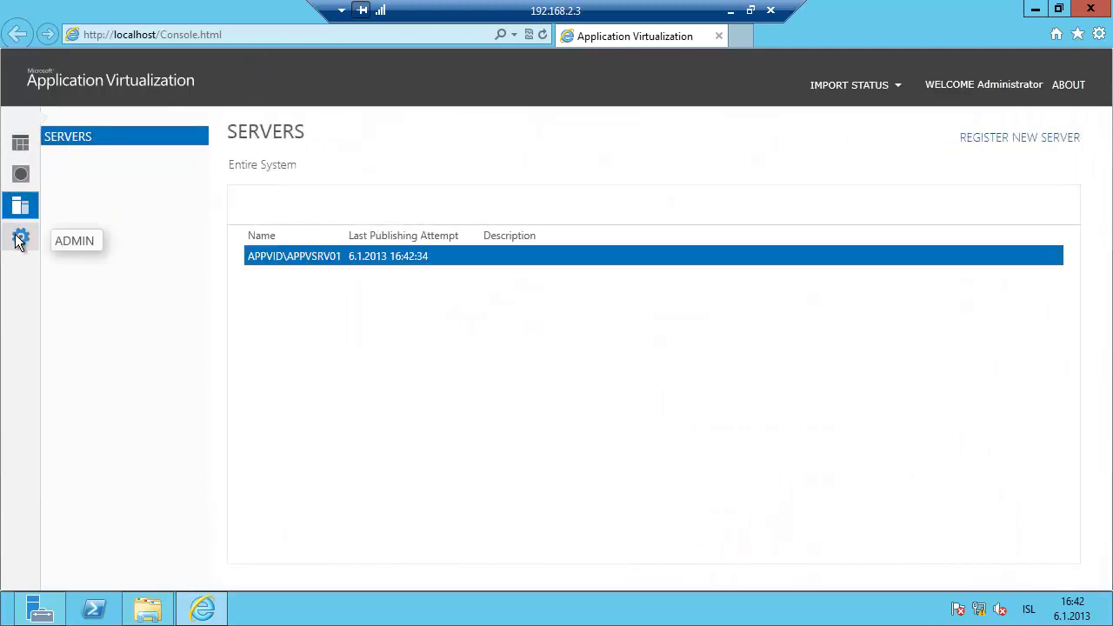
left_click(19, 239)
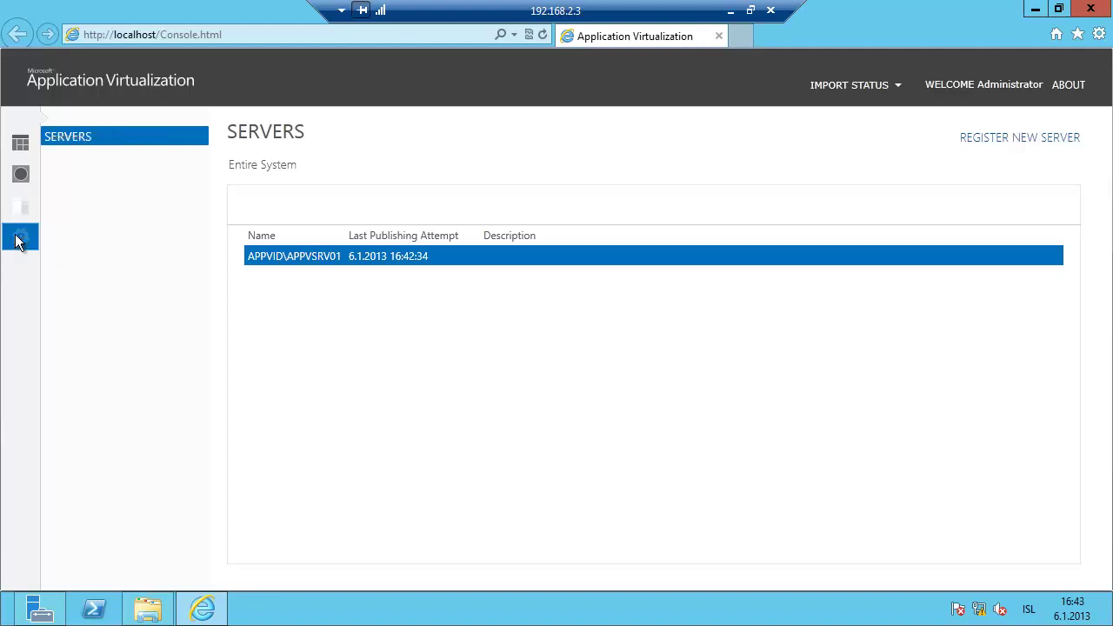
- Return to the console's overview, read the full App-V Sequencer description and collapse it again
left_click(20, 147)
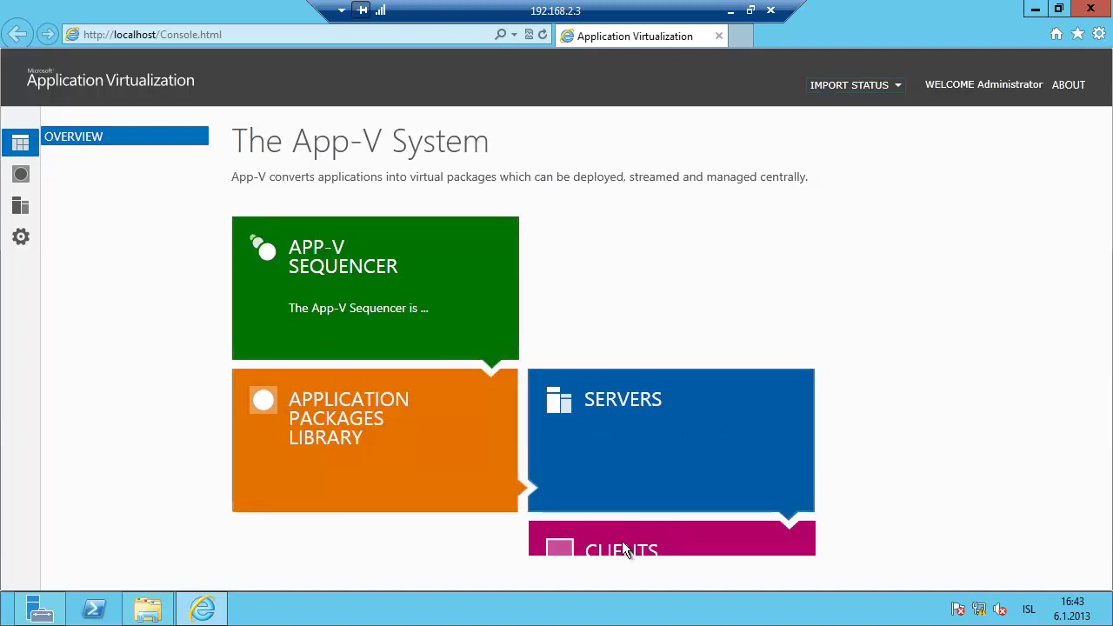
left_click(399, 327)
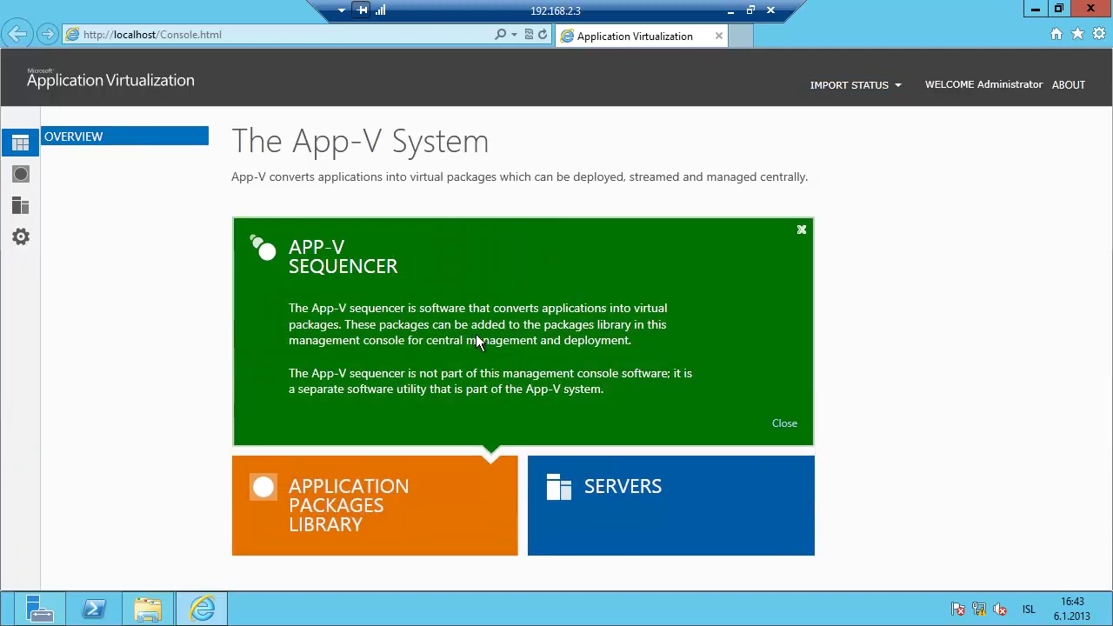
left_click(785, 426)
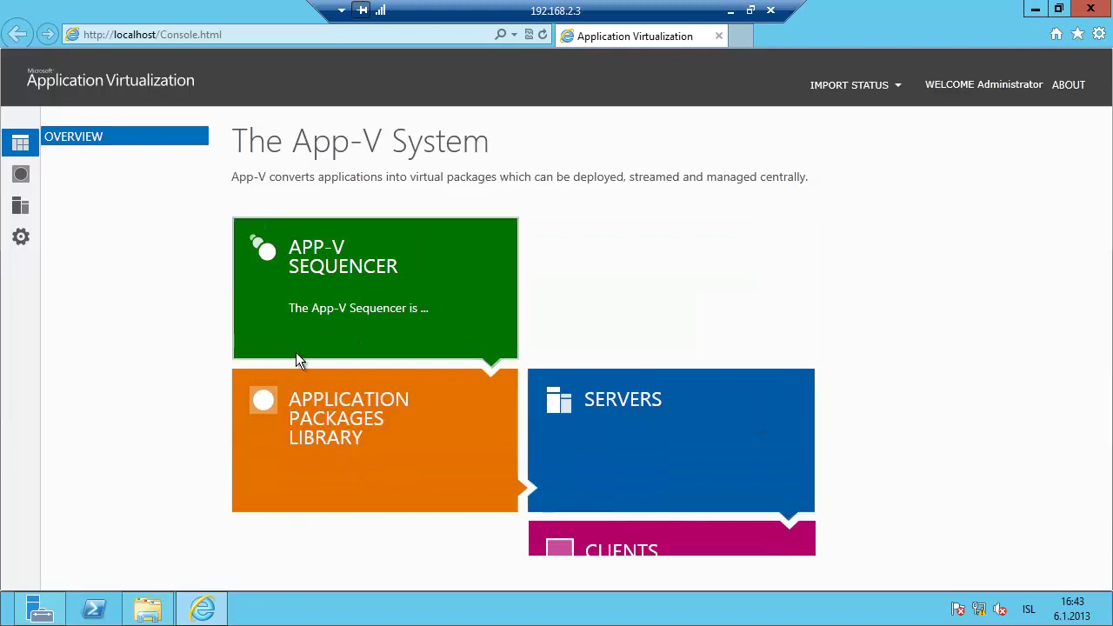
- Examine the package library, connection groups, registered publishing servers and console administrators, and close the browser
left_click(23, 177)
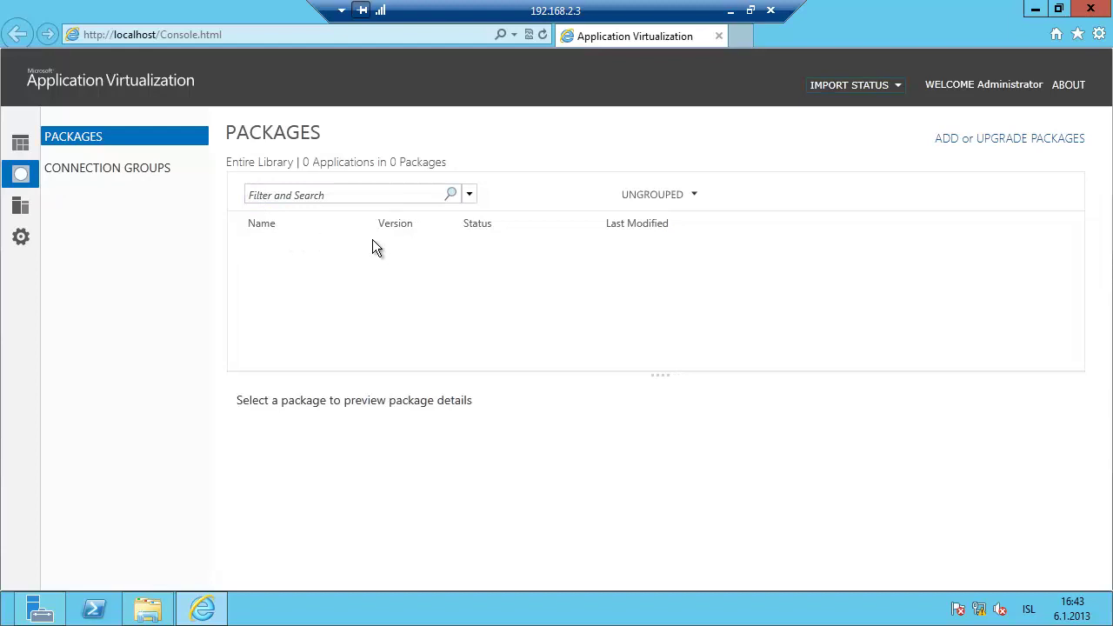
left_click(74, 168)
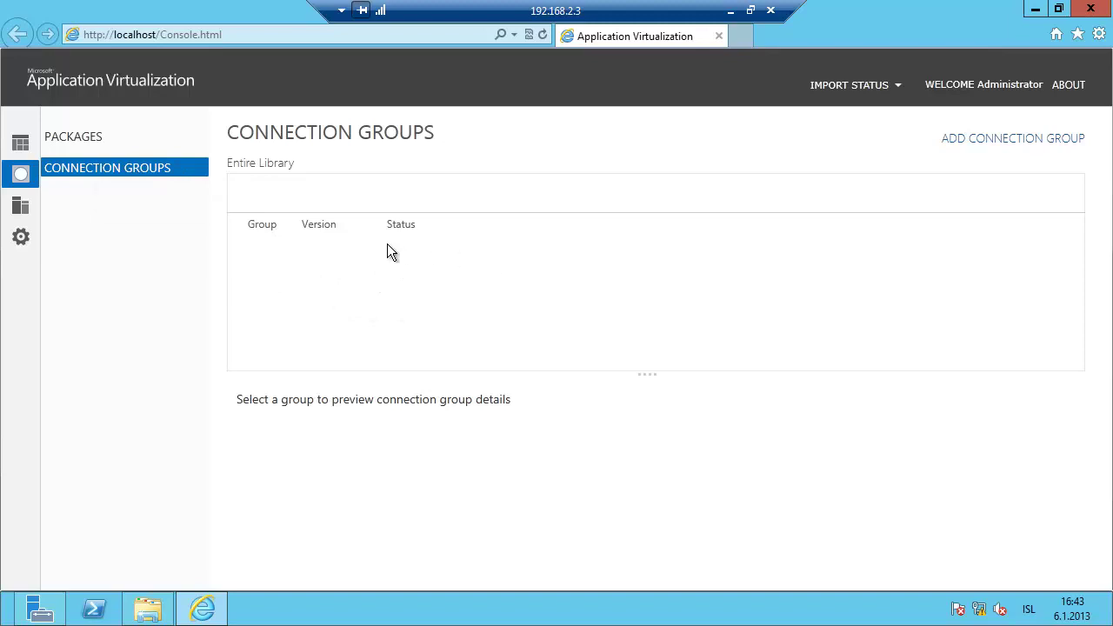
left_click(21, 207)
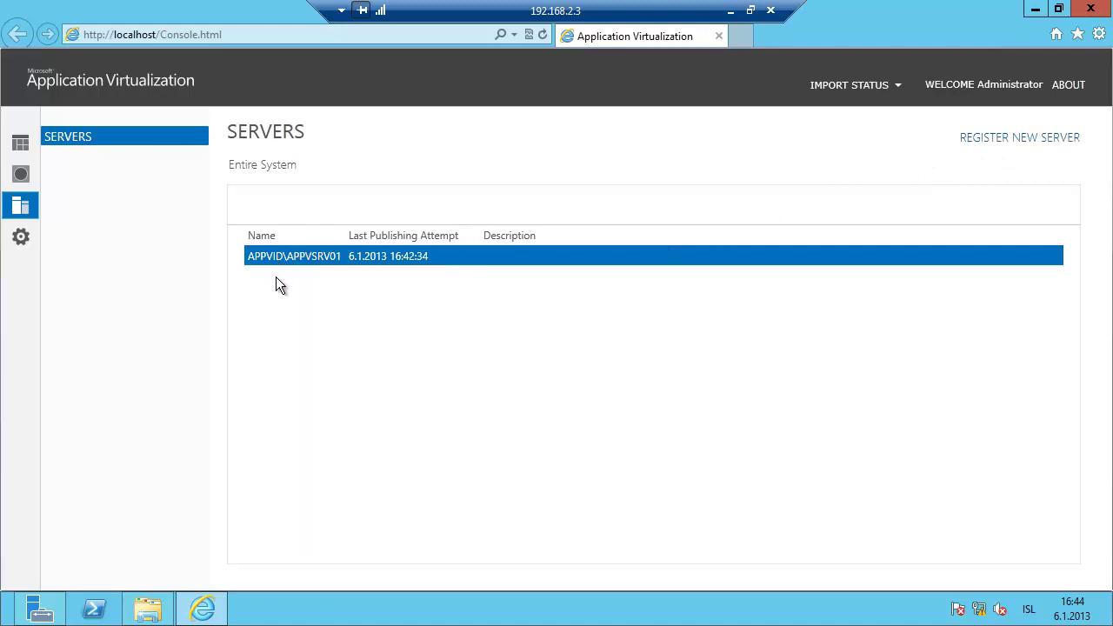
left_click(21, 236)
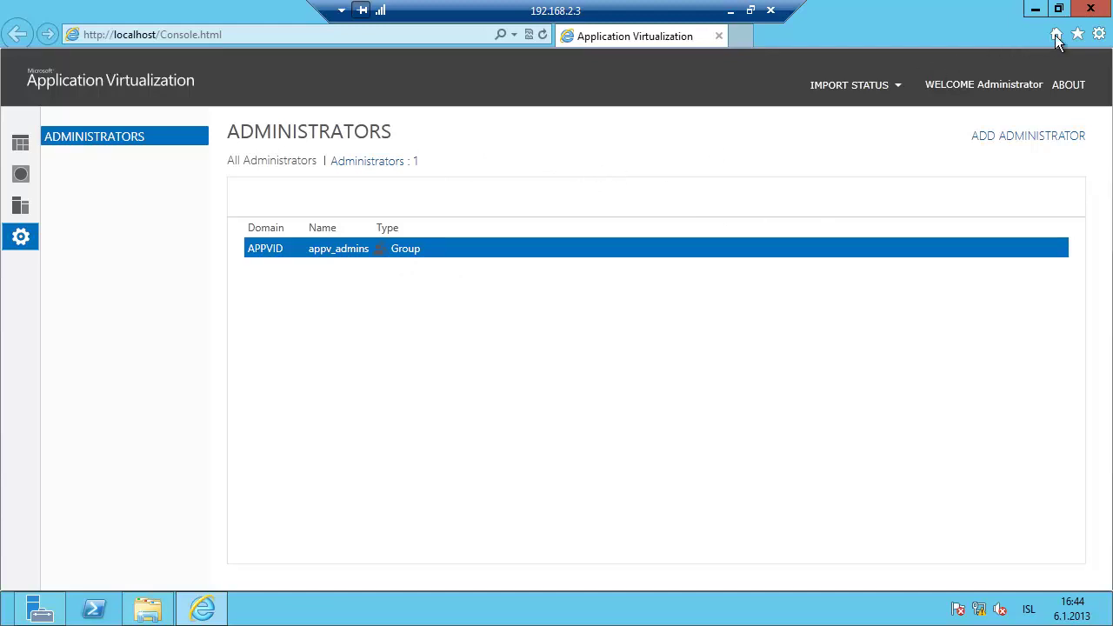
left_click(1090, 9)
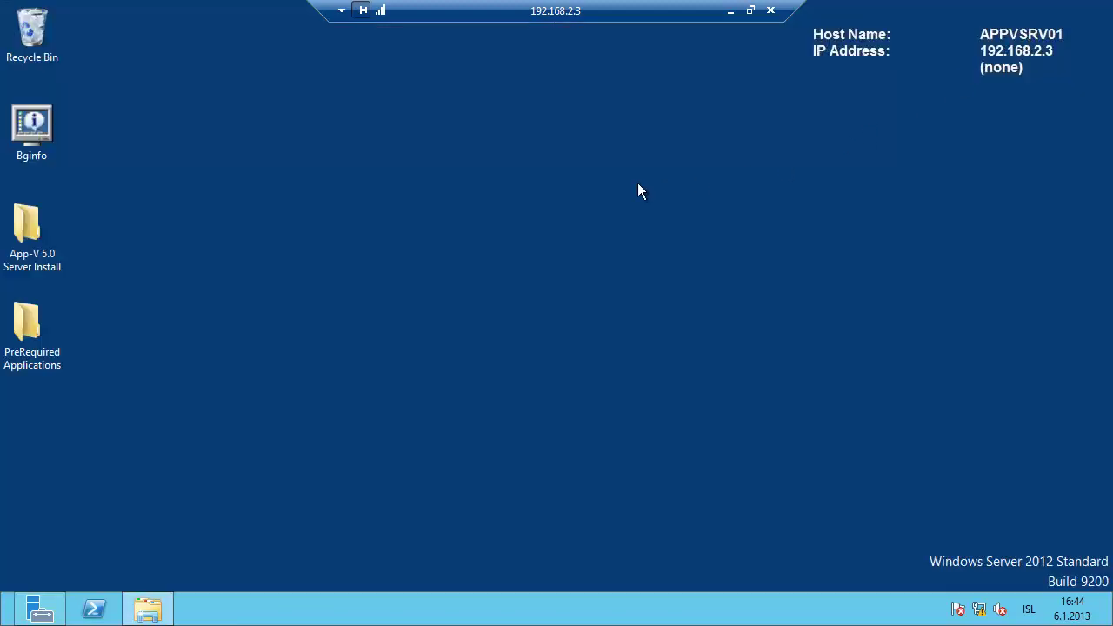